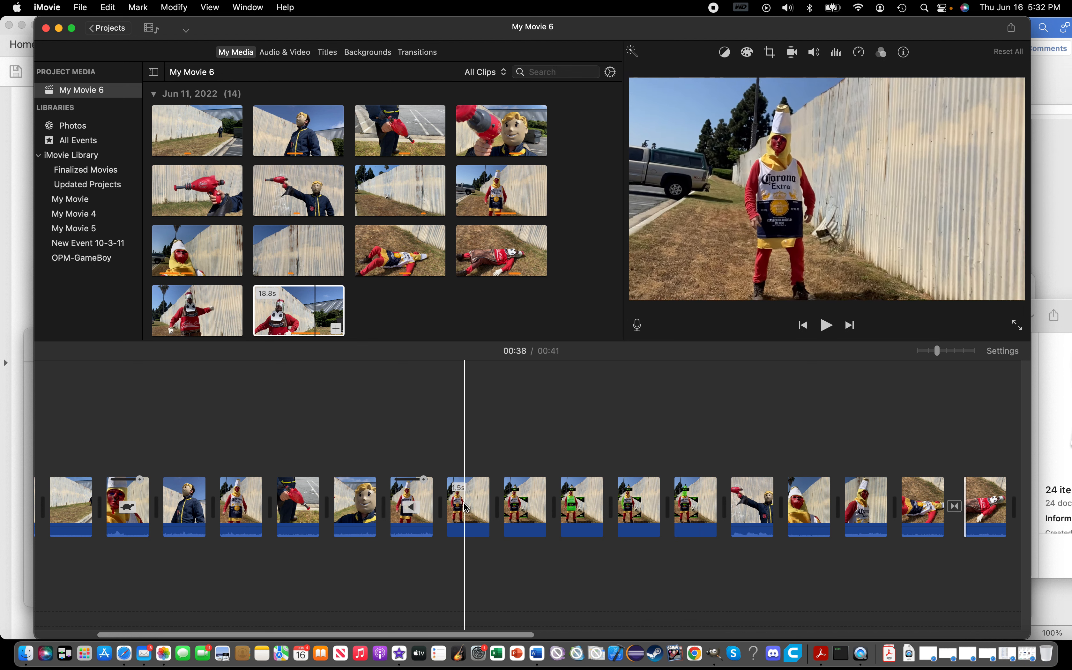
Step: Examine the five consecutive Corona costume still clips in the iMovie timeline by selecting them together and clearing the selection
drag(465, 553, 689, 503)
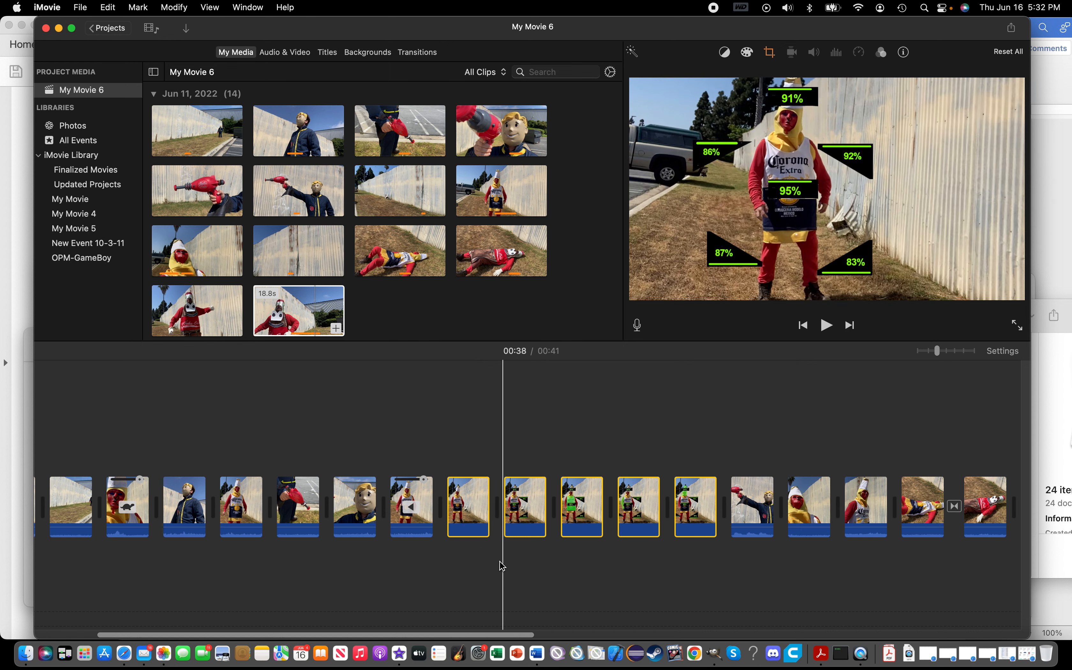
click(477, 573)
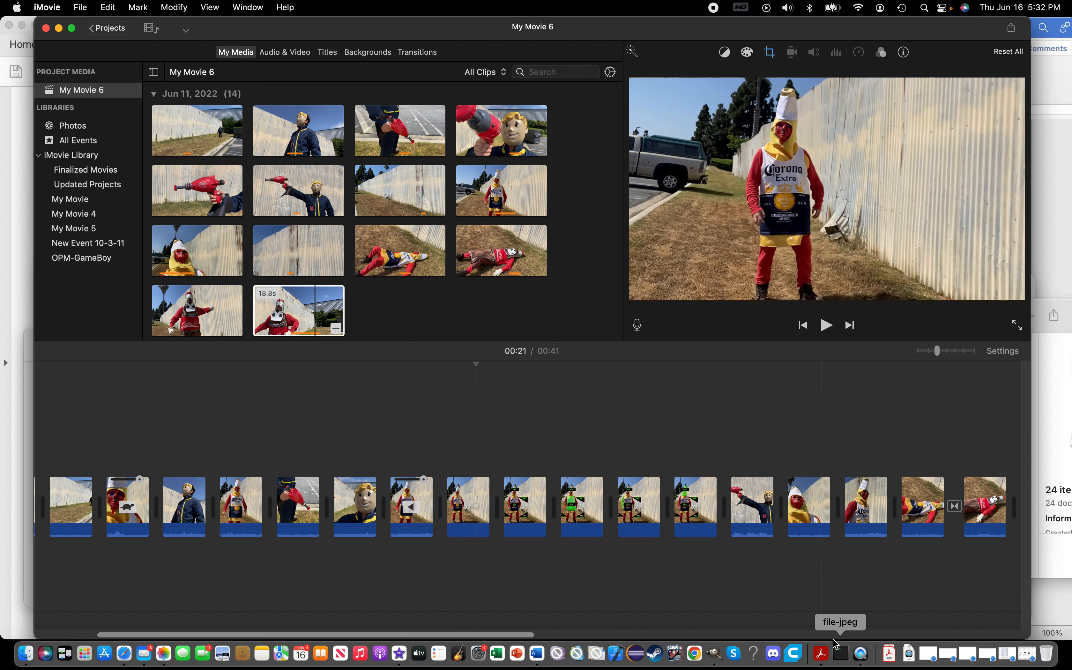
Step: Bring up GIMP, switch to Finder and select the corona-vats image in untitled folder 2
click(716, 660)
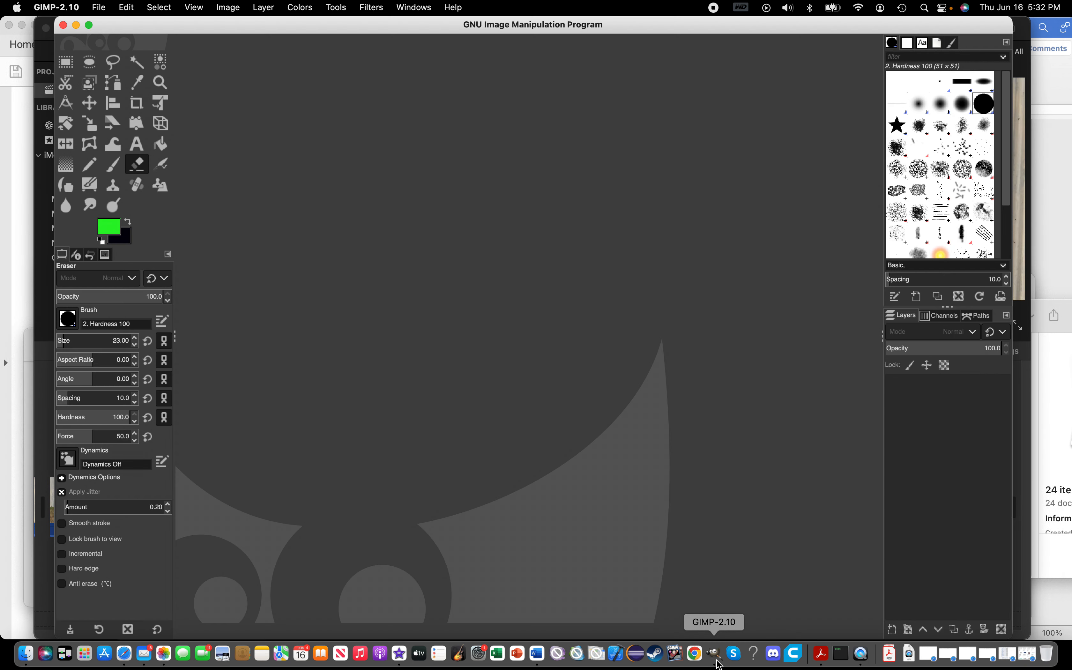
click(26, 654)
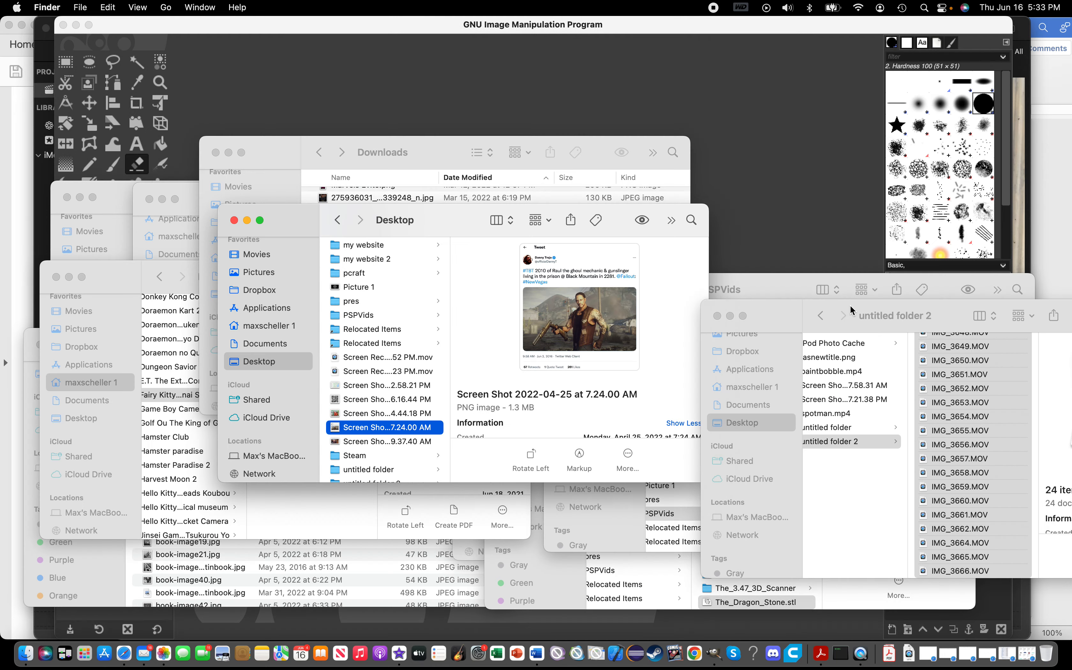
drag(850, 305, 772, 309)
scroll(882, 367, up, 3)
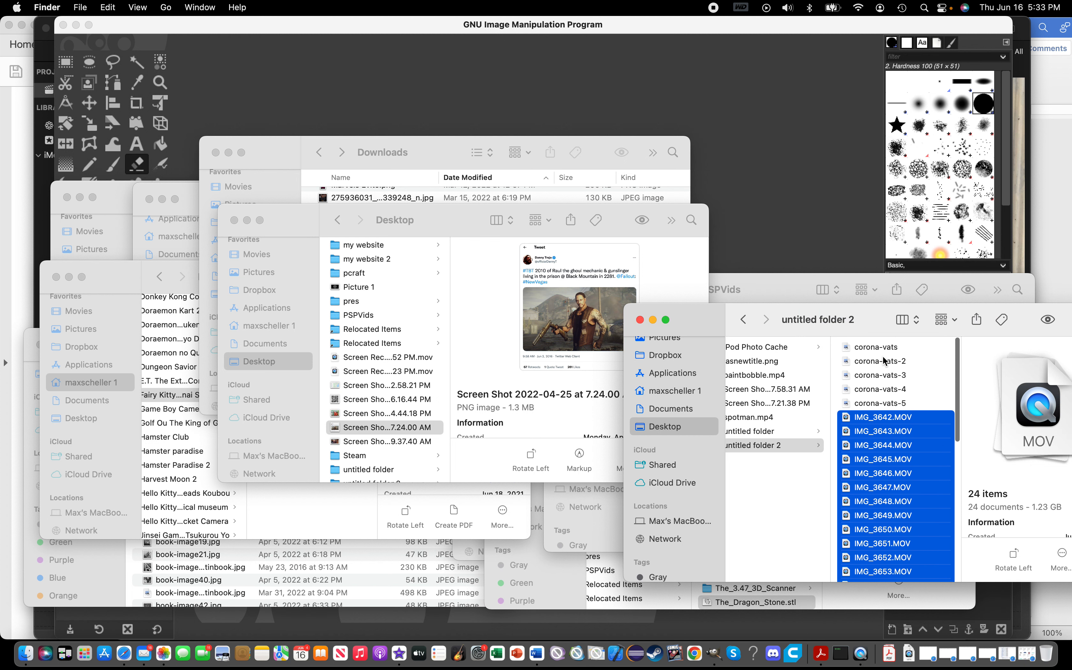
click(883, 349)
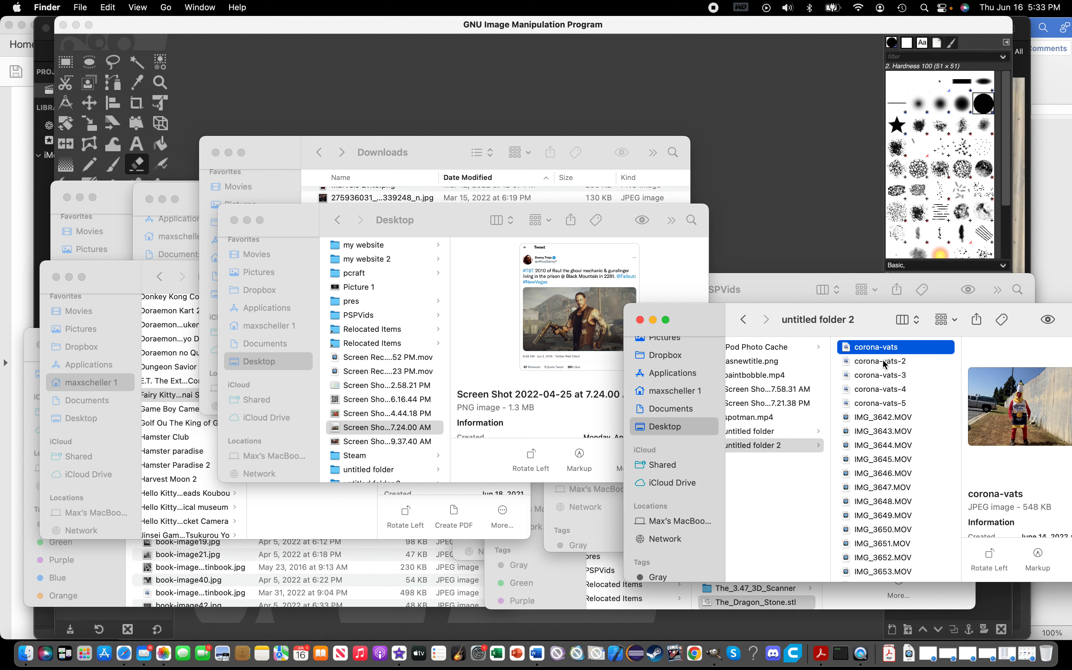
Step: Look through the MOV clips in untitled folder 2, including IMG_3642.MOV, IMG_3656.MOV and IMG_8285.MOV to IMG_8288.MOV
double_click(878, 418)
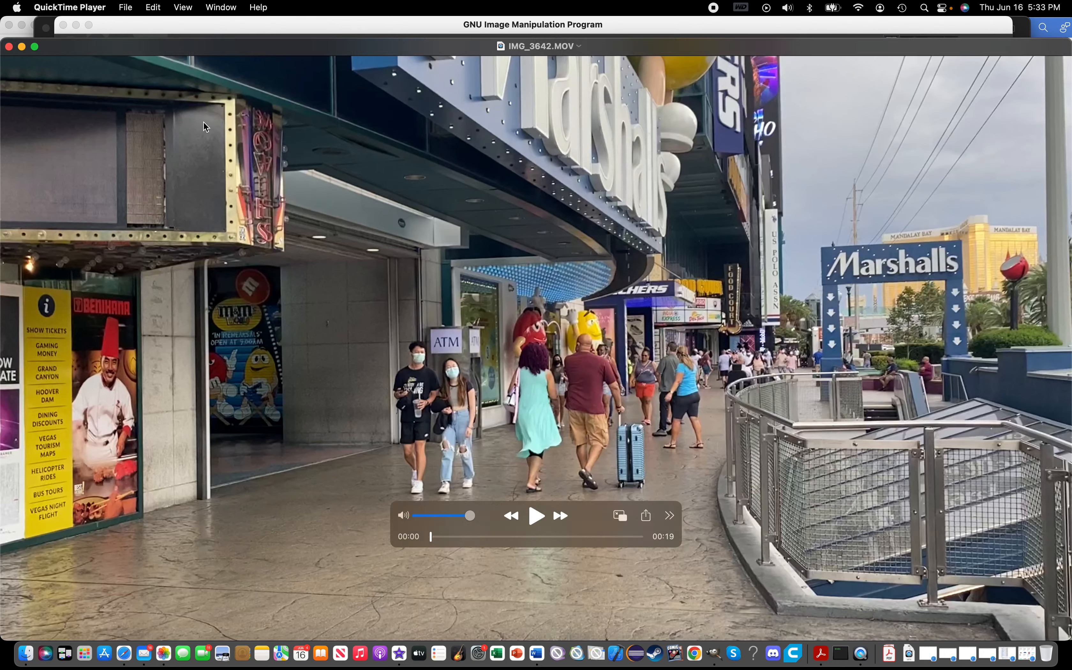
click(9, 46)
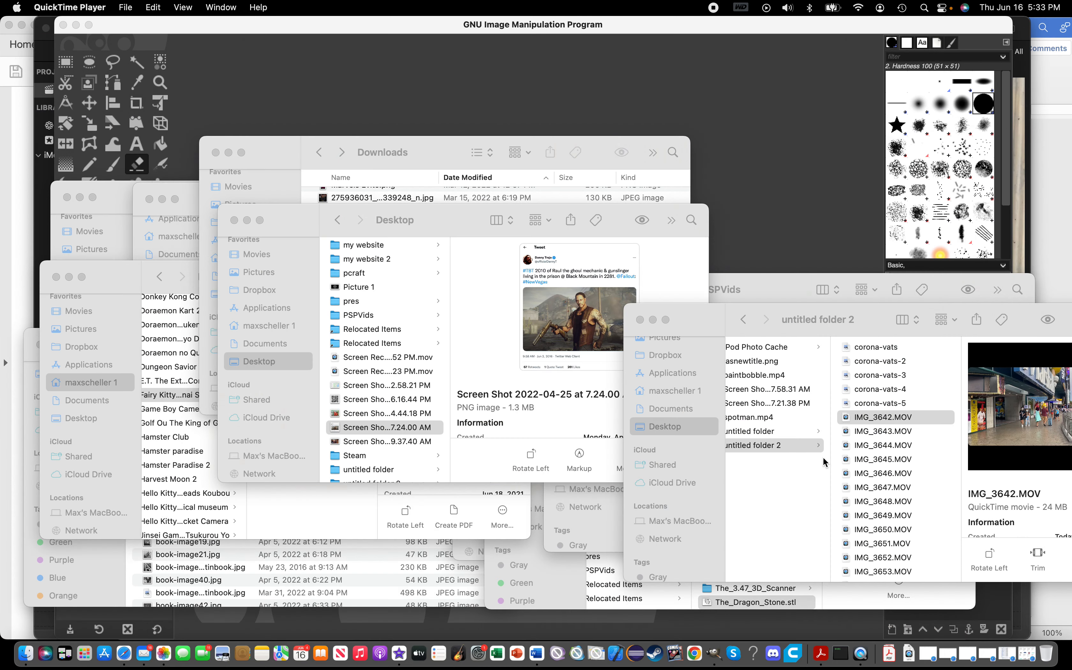
scroll(906, 545, down, 5)
click(904, 514)
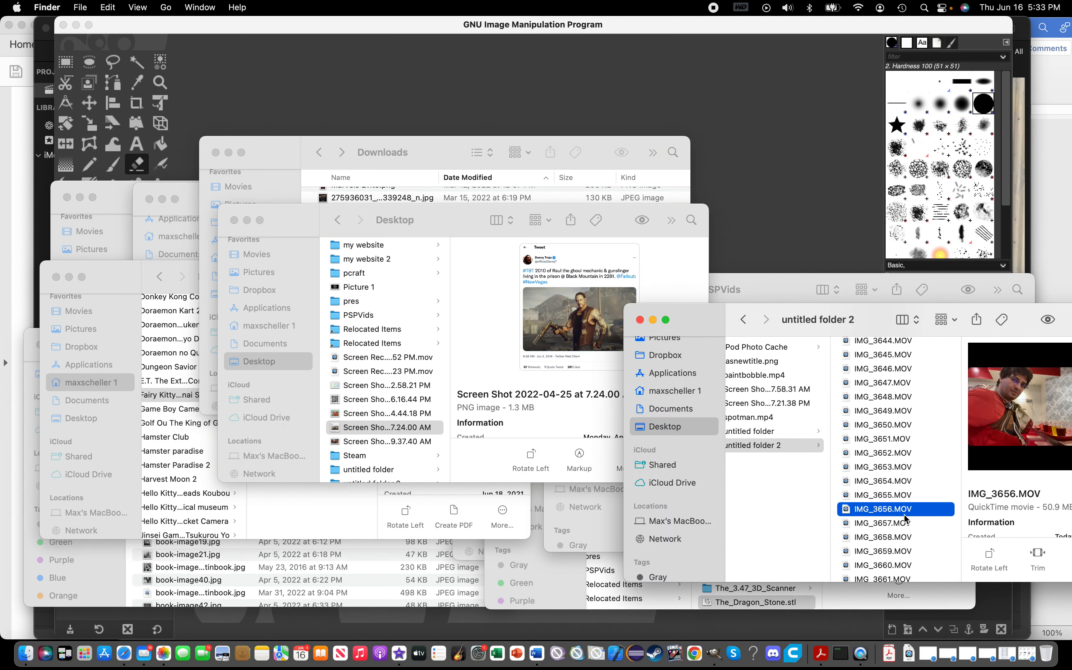
click(905, 522)
scroll(905, 510, down, 10)
click(904, 485)
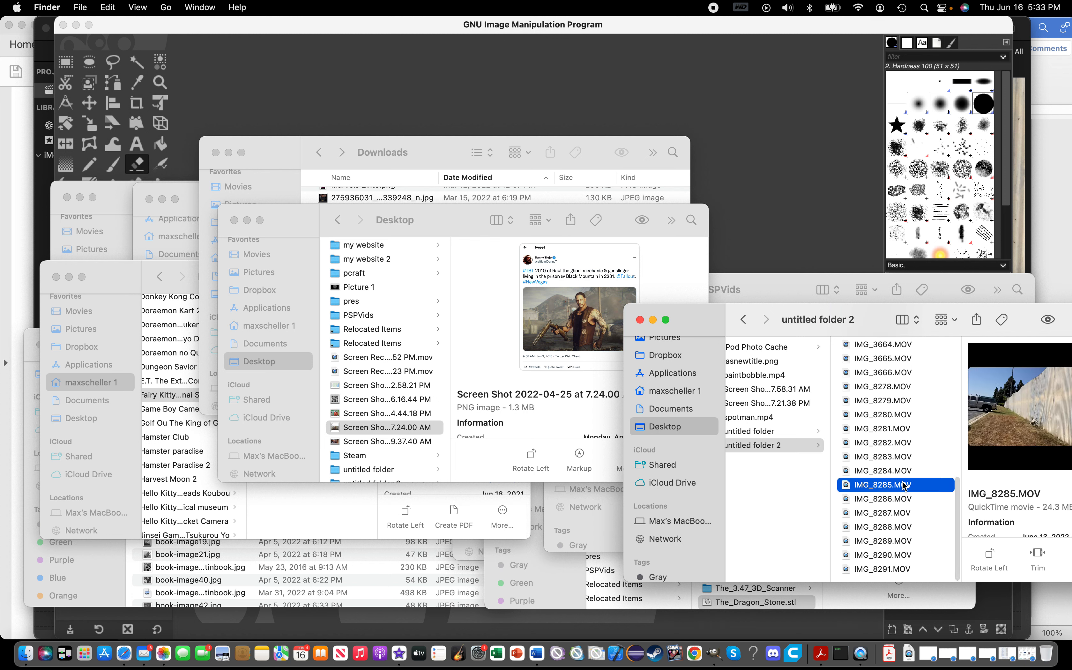
key(Down)
key(Down)
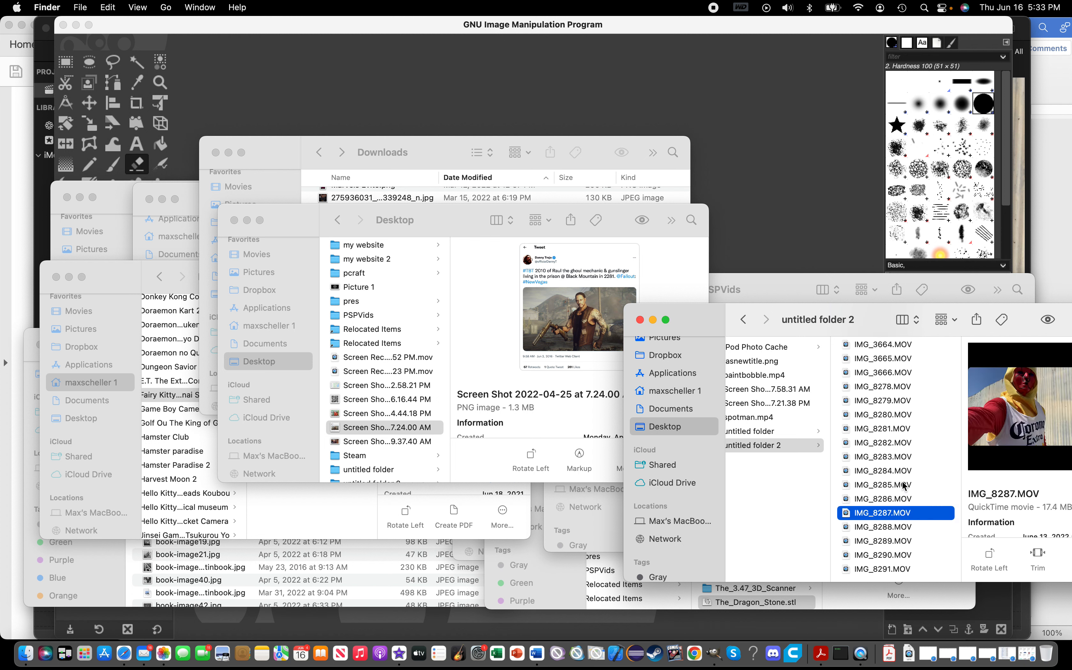
key(Down)
key(Down)
key(Up)
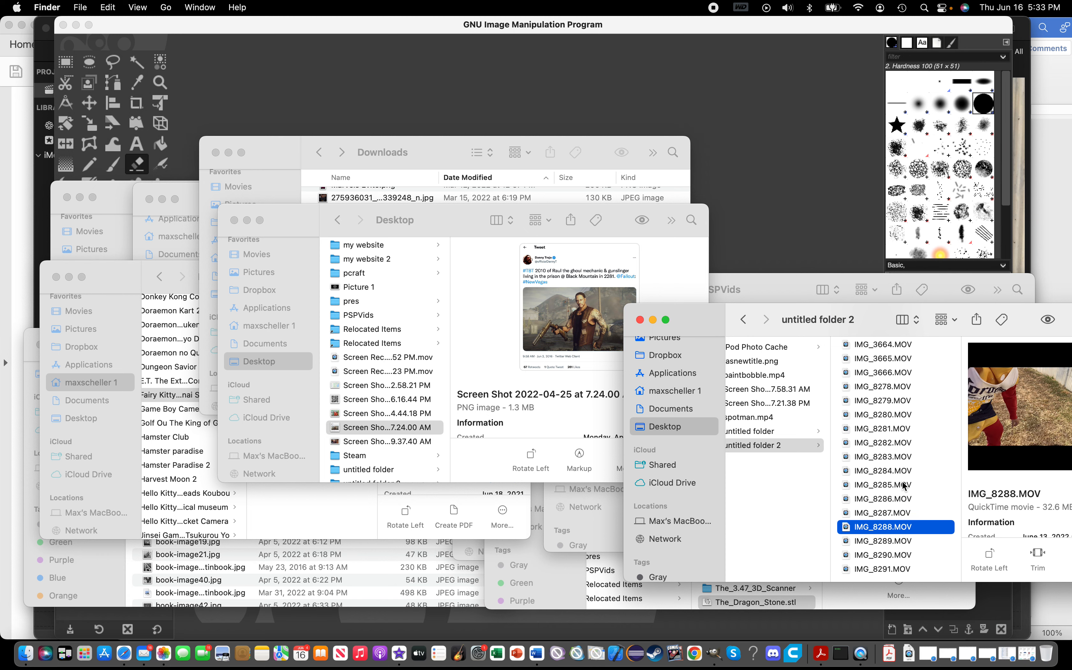
key(Up)
key(Up)
key(Up)
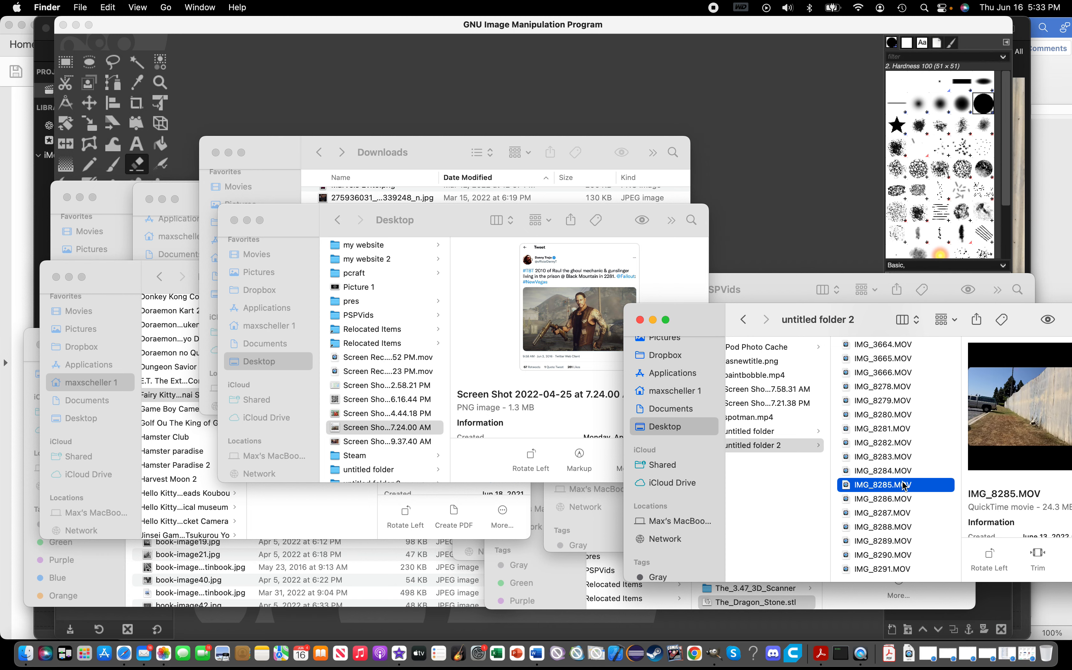
Step: Play IMG_8285.MOV in QuickTime Player, move to the costumed figure at about 00:08 and copy that frame
double_click(903, 486)
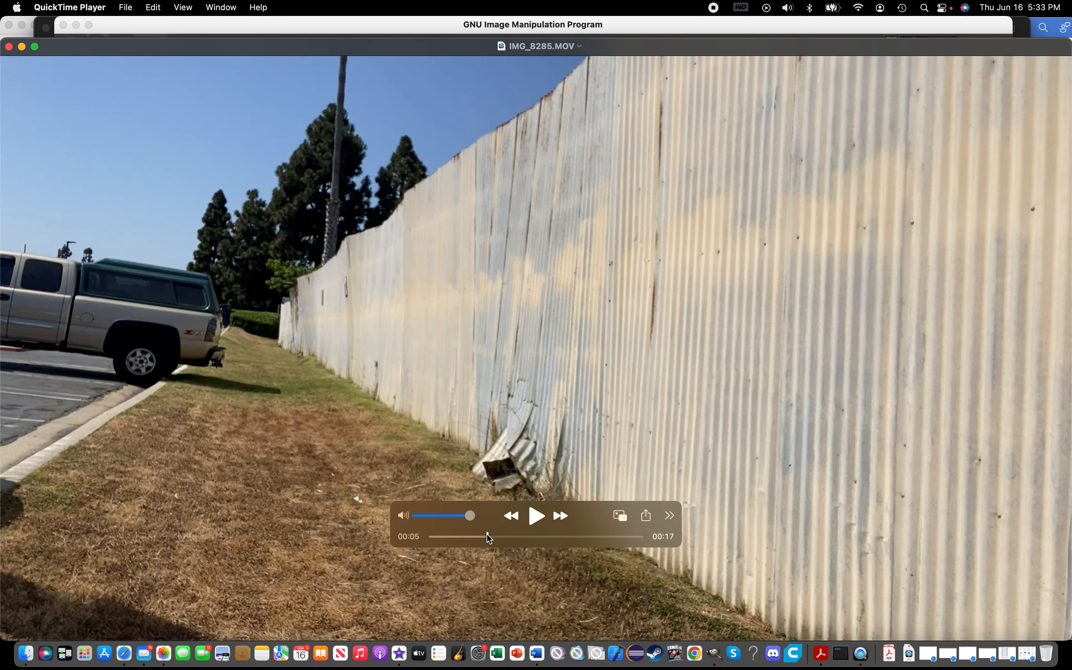
drag(486, 536, 524, 530)
click(120, 5)
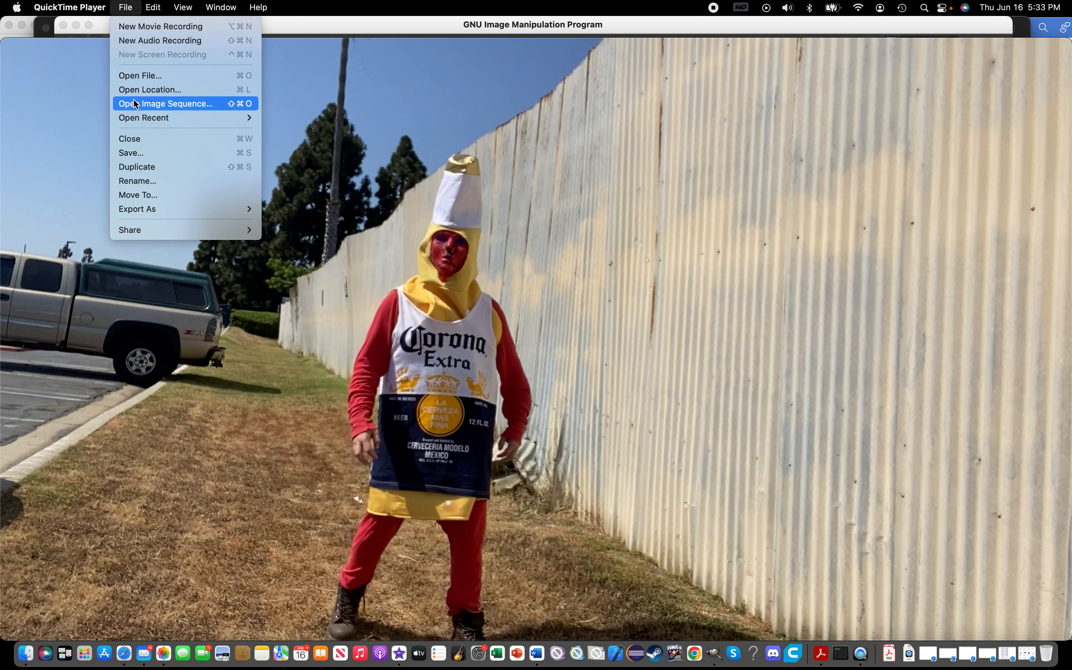
mouse_move(154, 4)
click(158, 76)
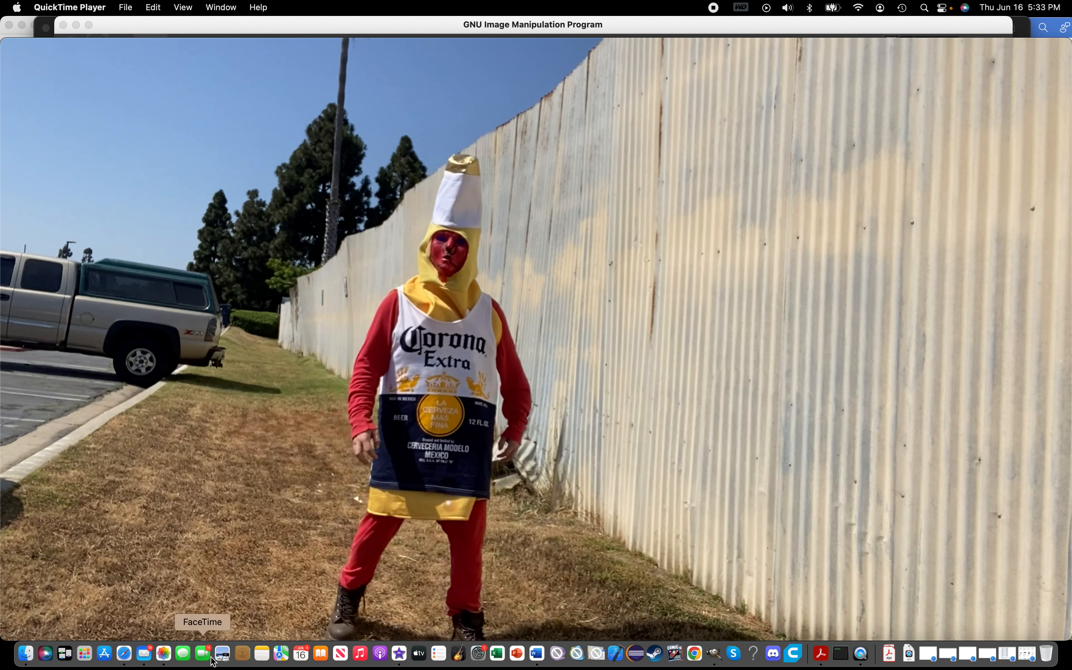
Step: Switch to Preview and create a new image from the copied video frame on the clipboard
click(223, 654)
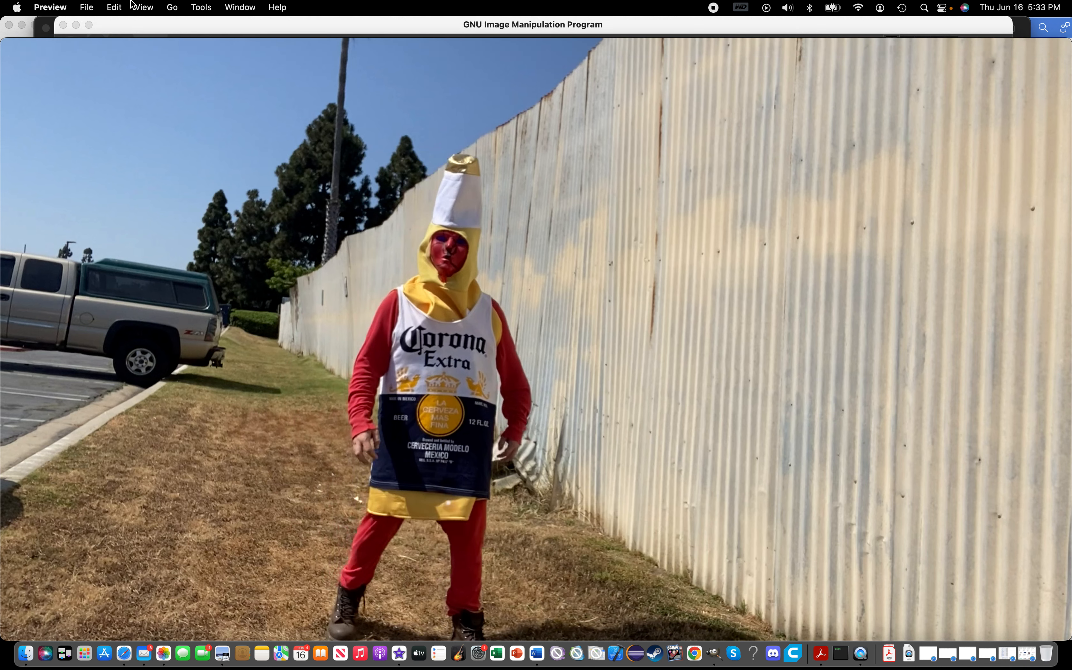
click(90, 2)
click(90, 3)
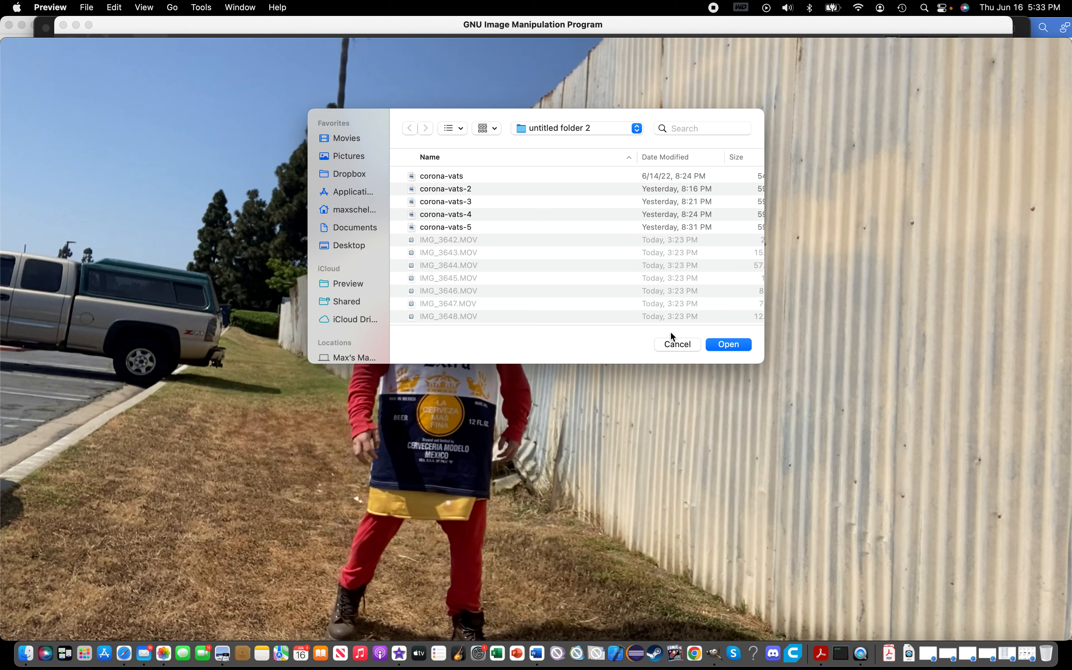
click(672, 343)
click(114, 7)
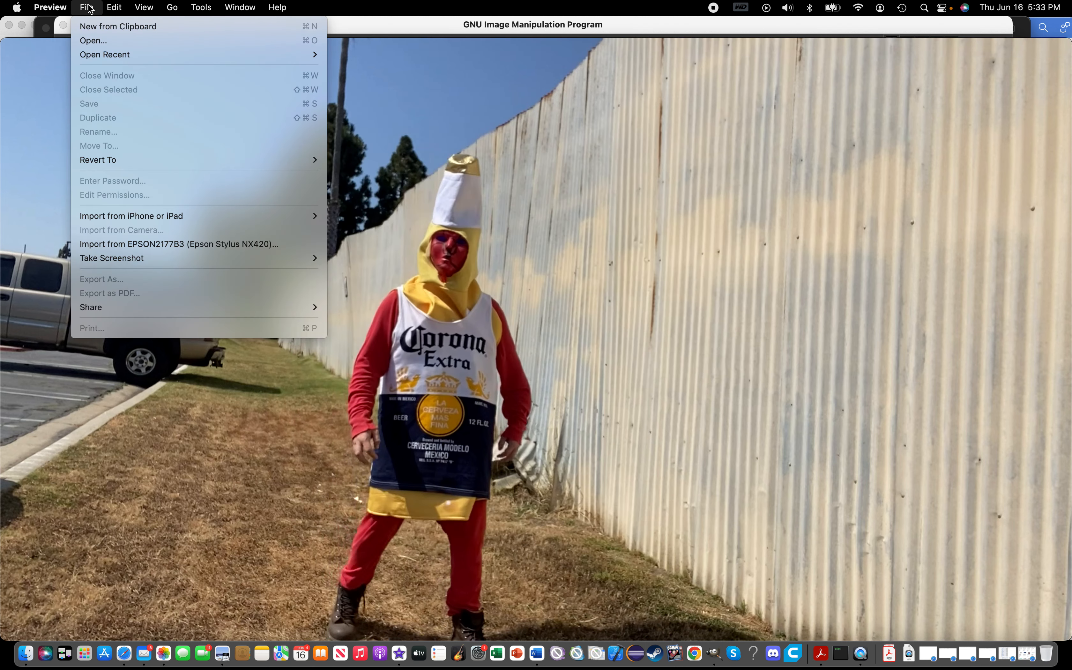
click(89, 27)
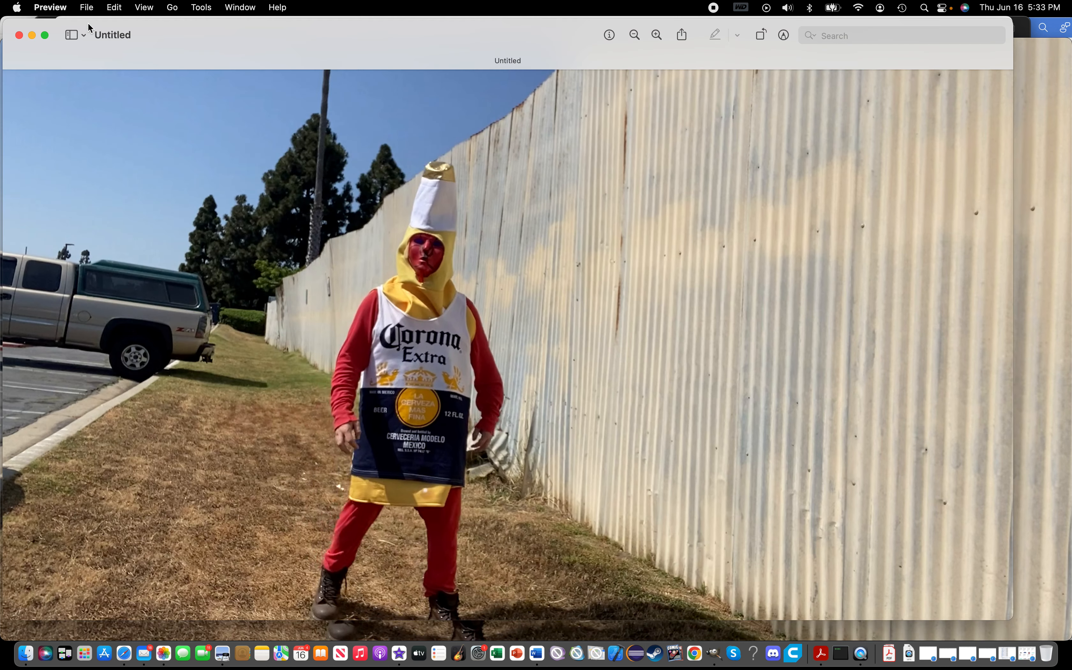
drag(163, 36, 212, 28)
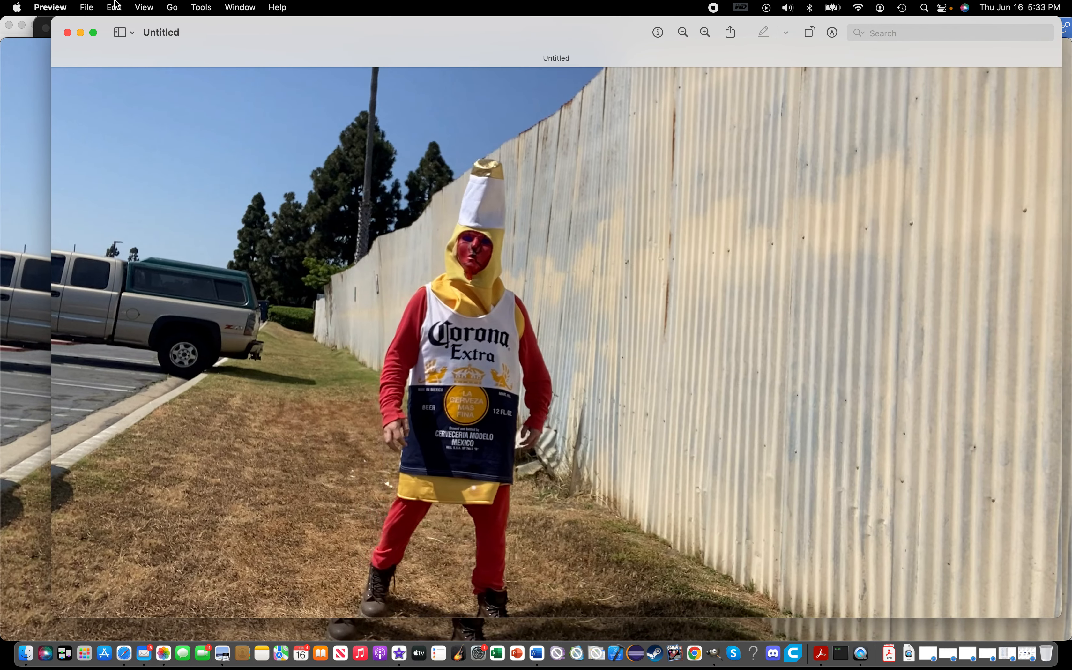
Step: Discard the untitled Preview image without saving it and close the IMG_8285.MOV window
click(89, 6)
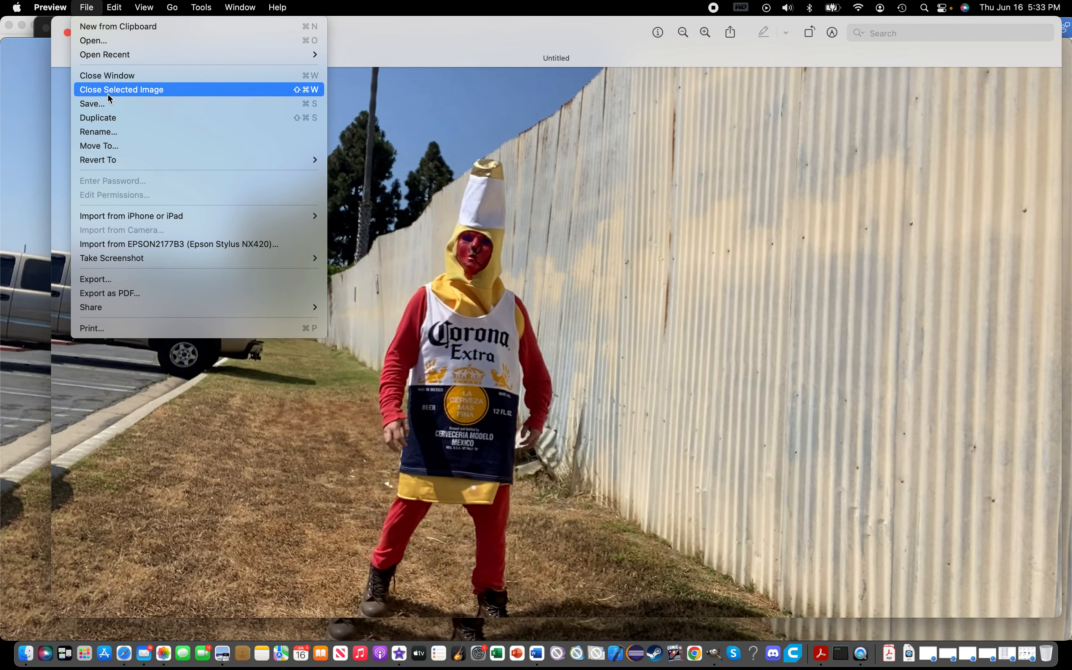
click(44, 54)
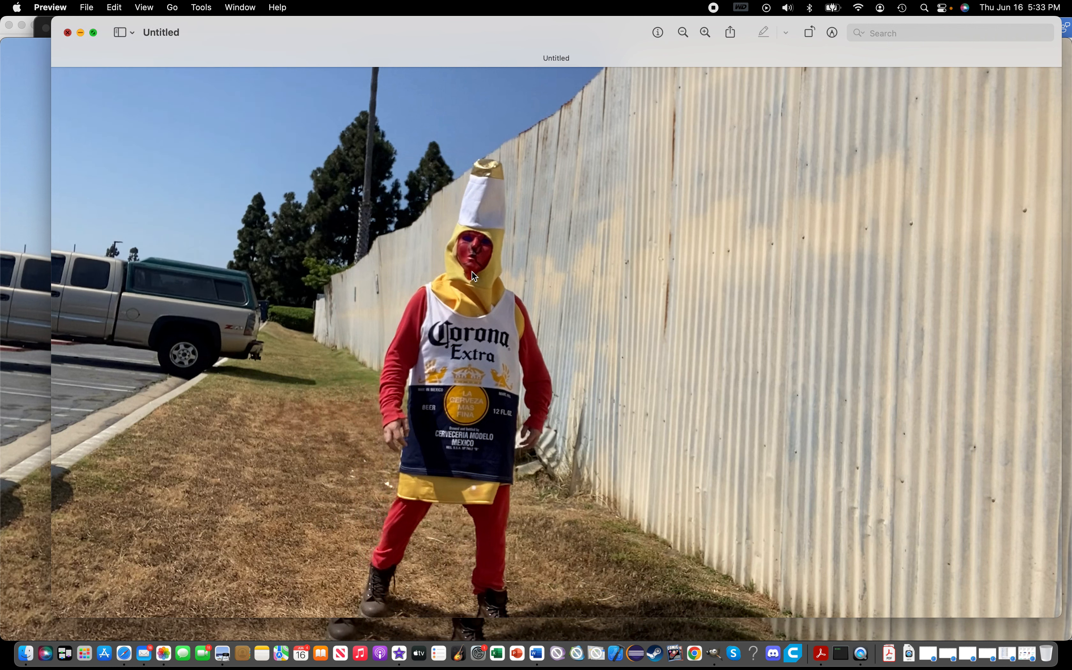
key(super+w)
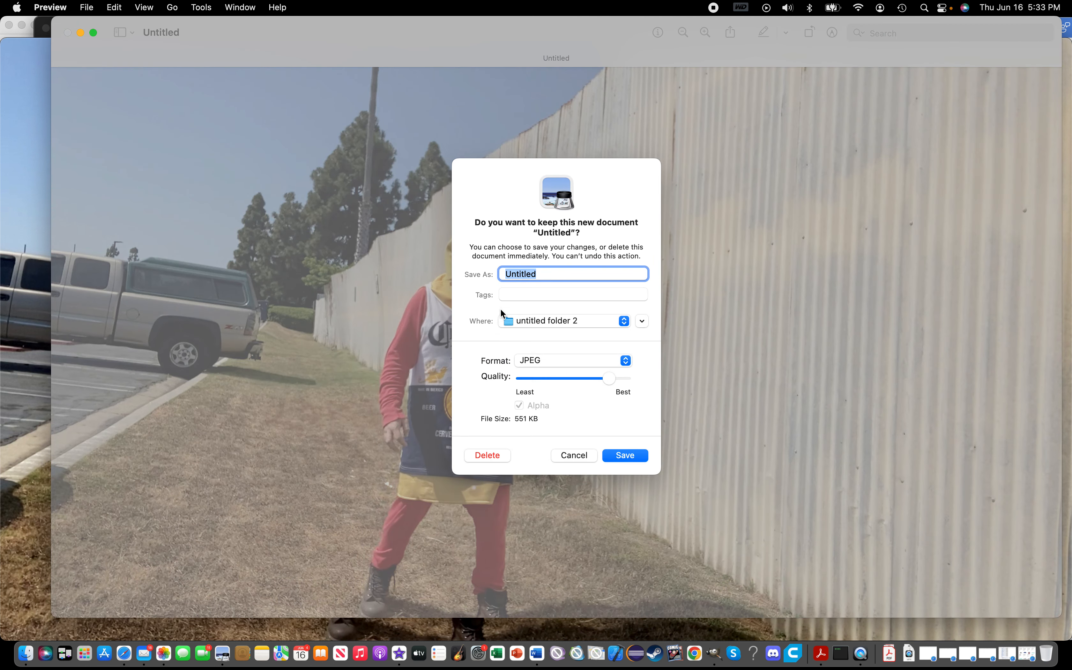
click(502, 456)
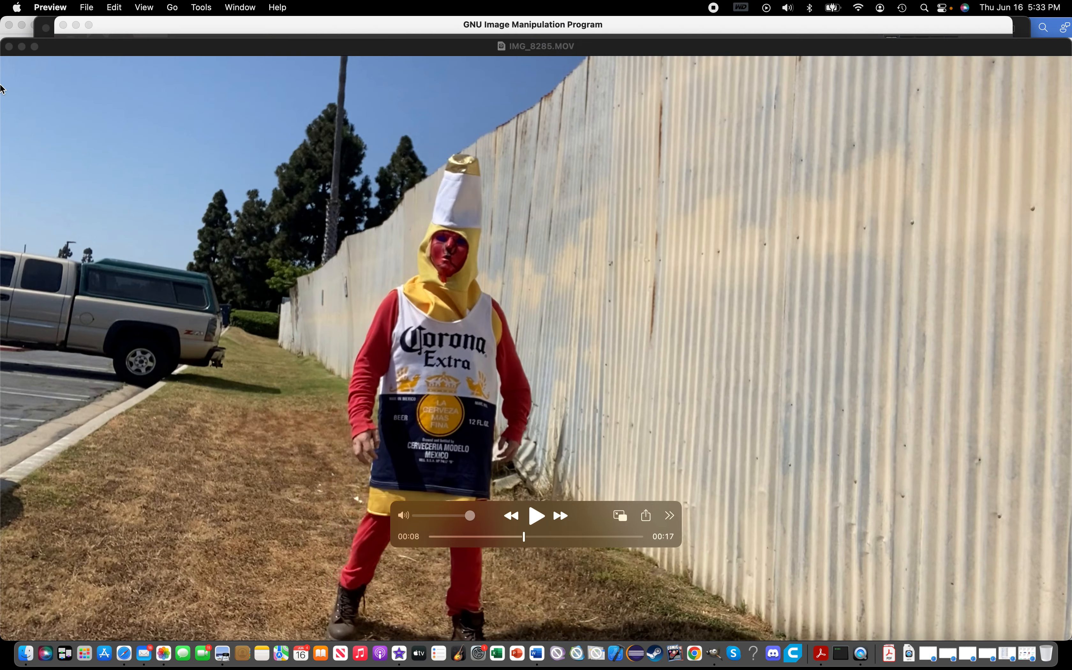
click(8, 46)
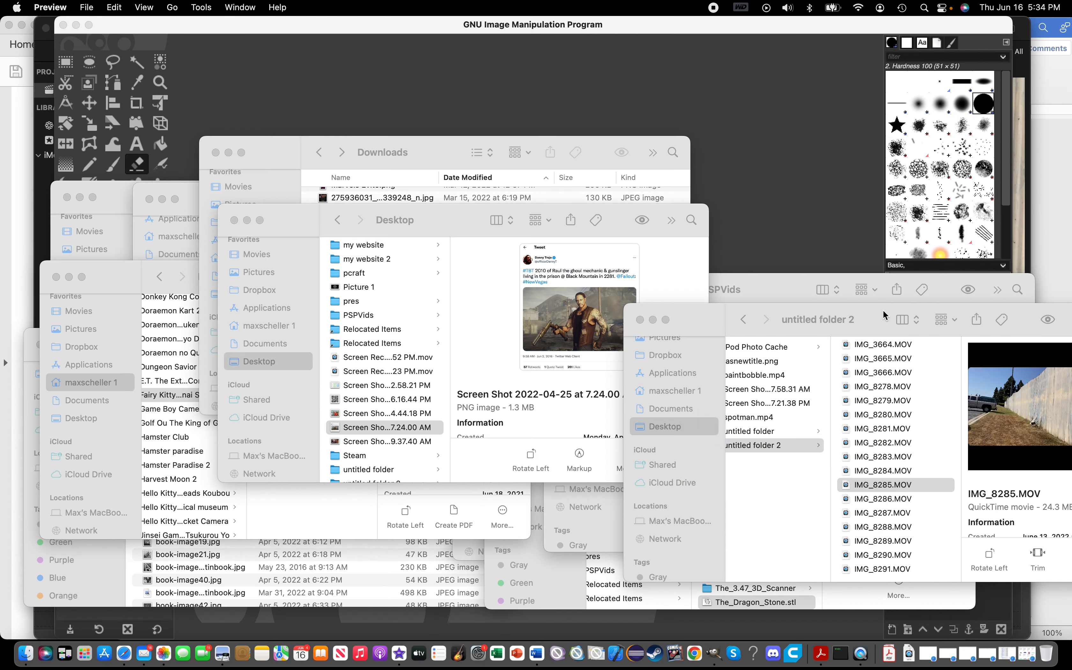
Step: Open corona-vats from untitled folder 2 in GIMP, converting it to the built-in sRGB working space
scroll(895, 409, up, 10)
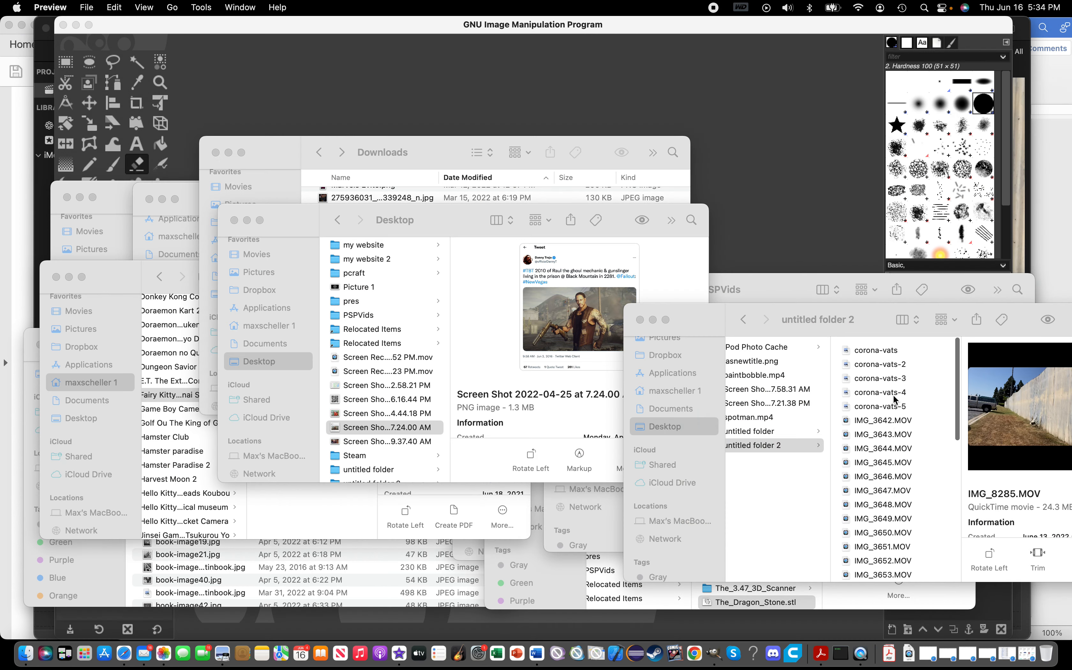
click(899, 346)
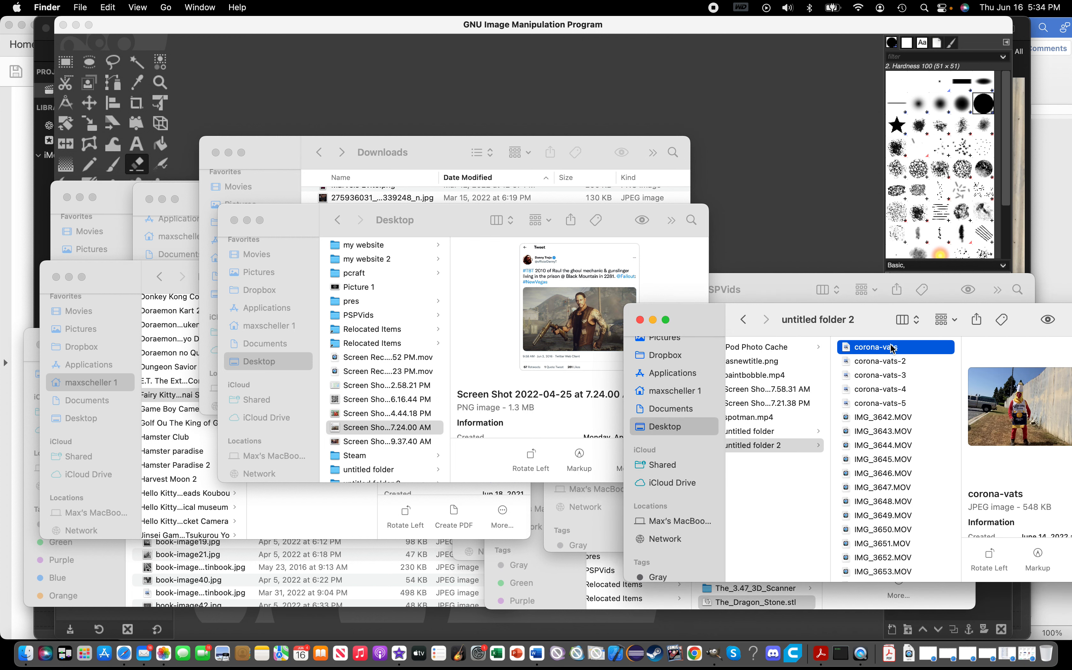
drag(893, 349, 461, 140)
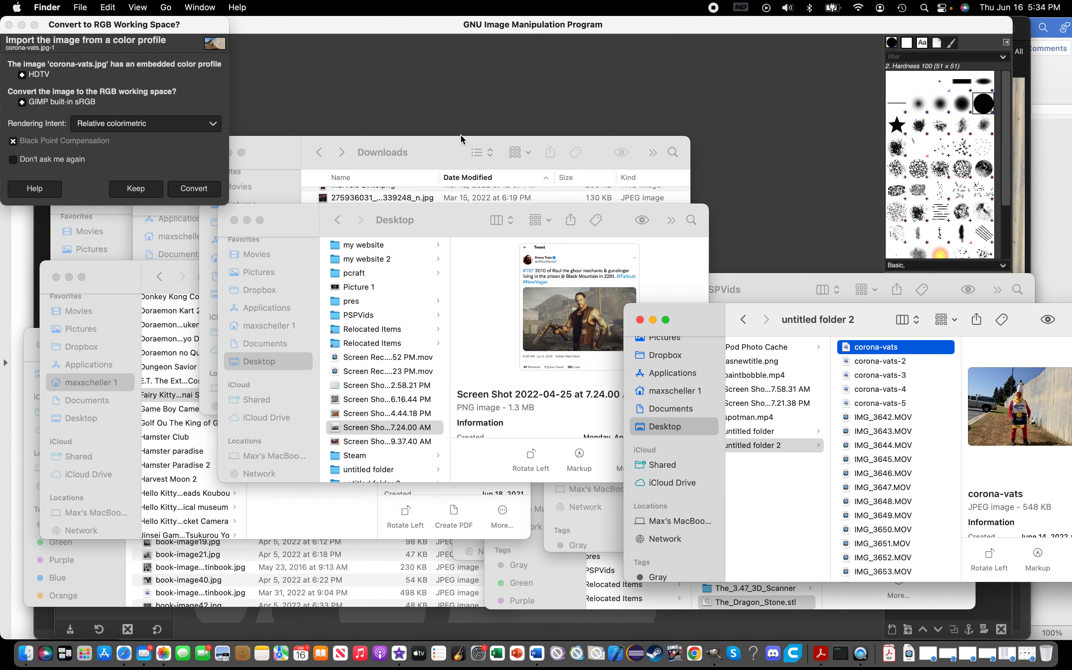
click(182, 193)
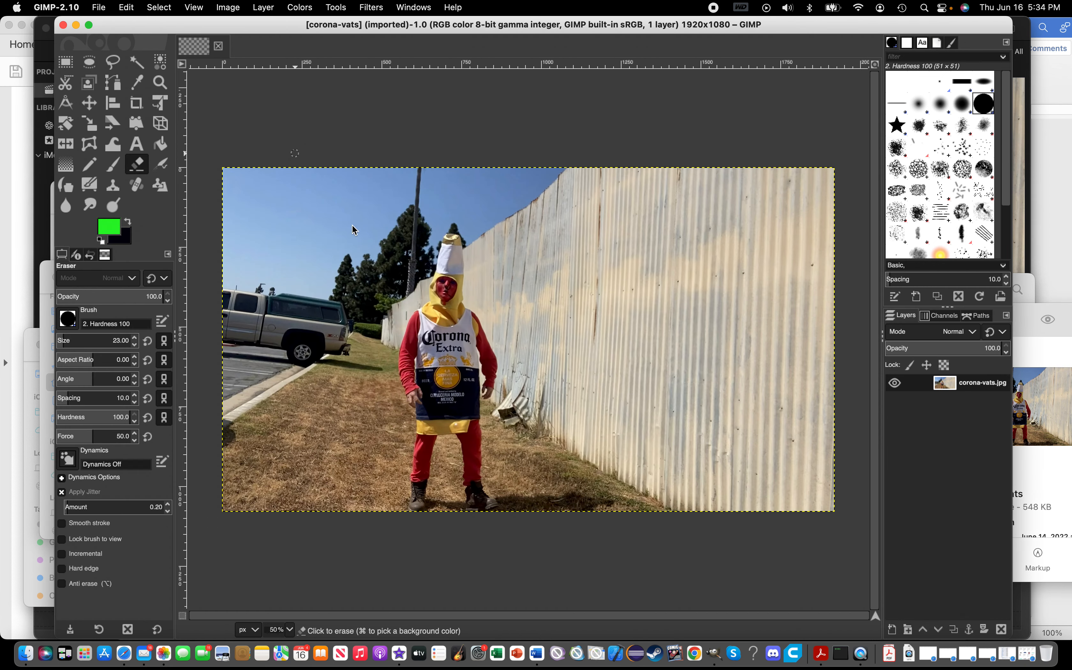
Step: Outline the figure's arm on the truck side from shoulder to hand with Free Select and copy it
click(113, 62)
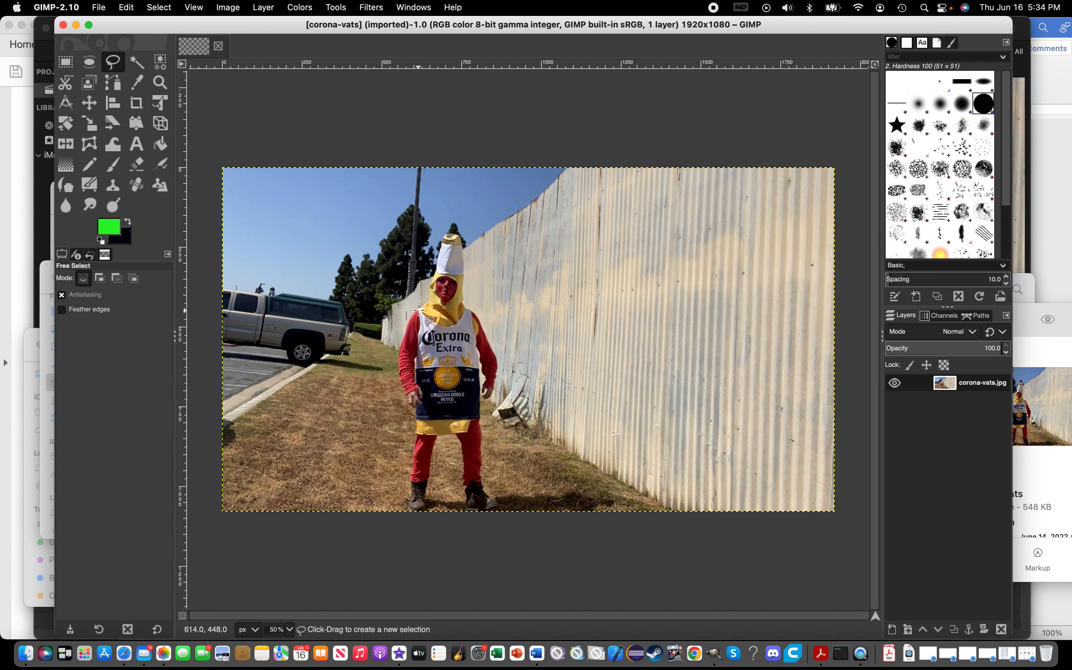
mouse_move(419, 311)
mouse_down()
mouse_move(413, 376)
mouse_move(424, 404)
mouse_move(412, 408)
mouse_move(398, 367)
mouse_move(416, 314)
mouse_up()
key(ctrl)
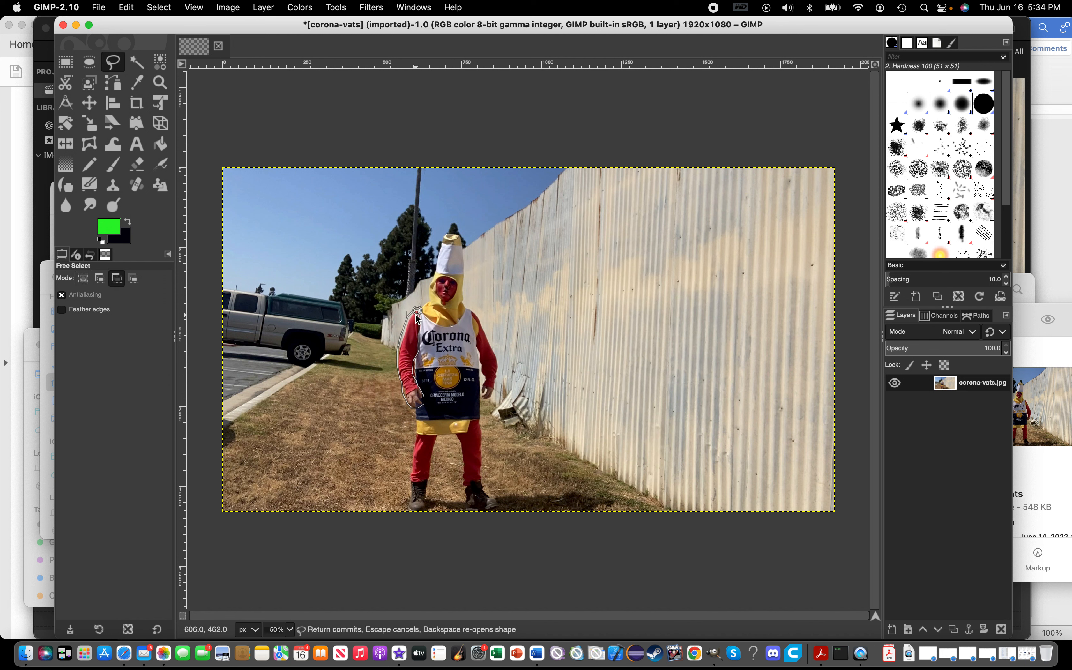
key(super+c)
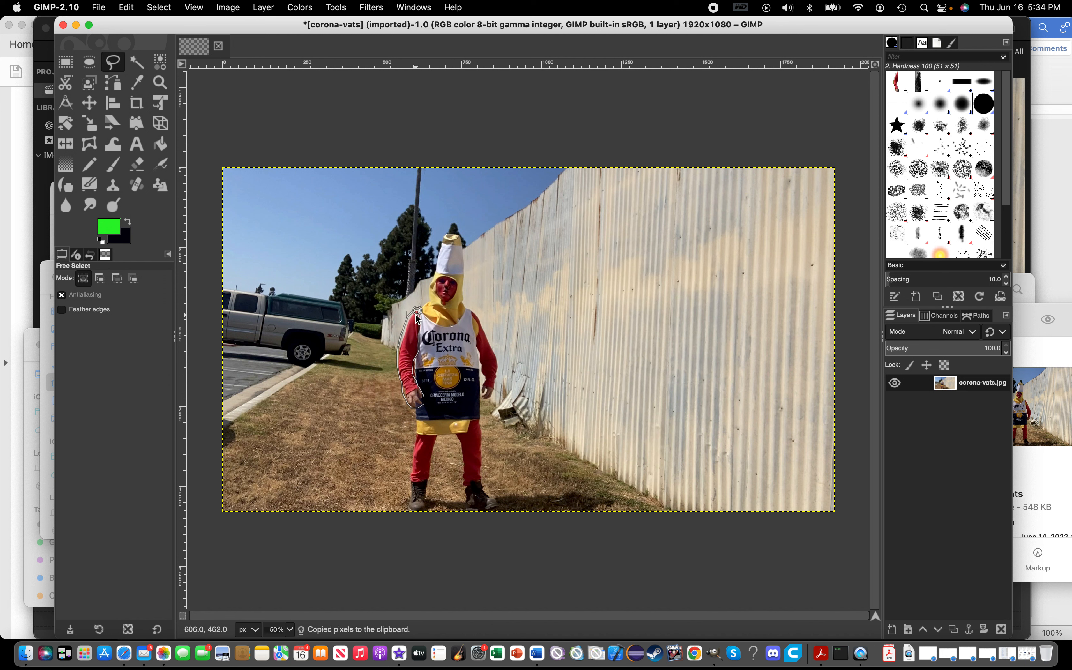
Step: Paste the copied arm and turn the floating selection into its own new layer
key(super+v)
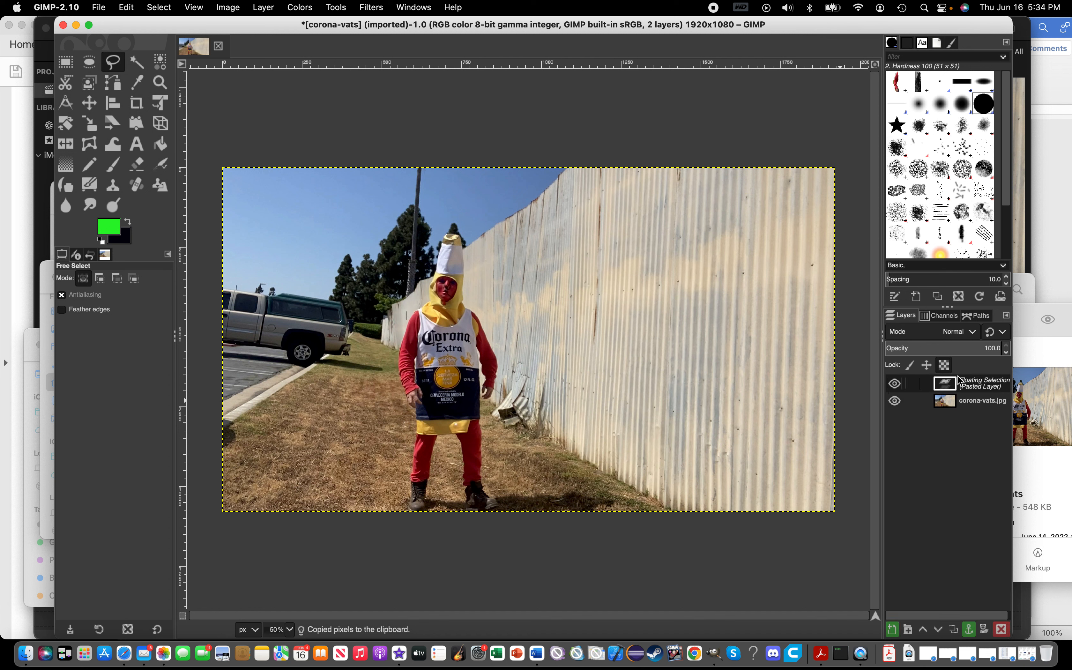
right_click(967, 387)
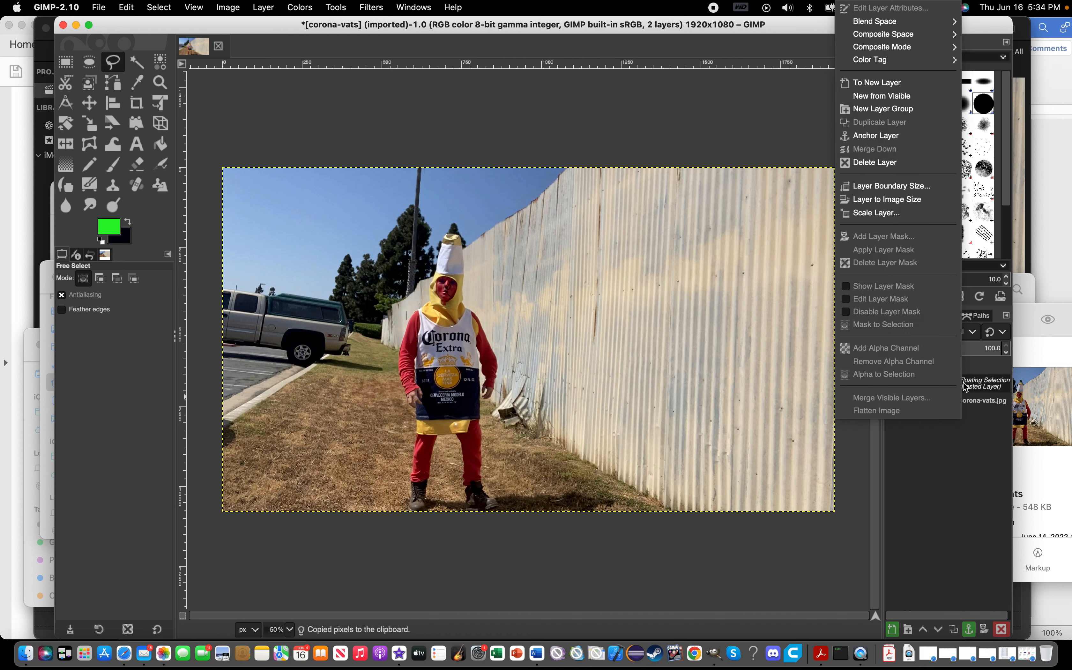
click(930, 87)
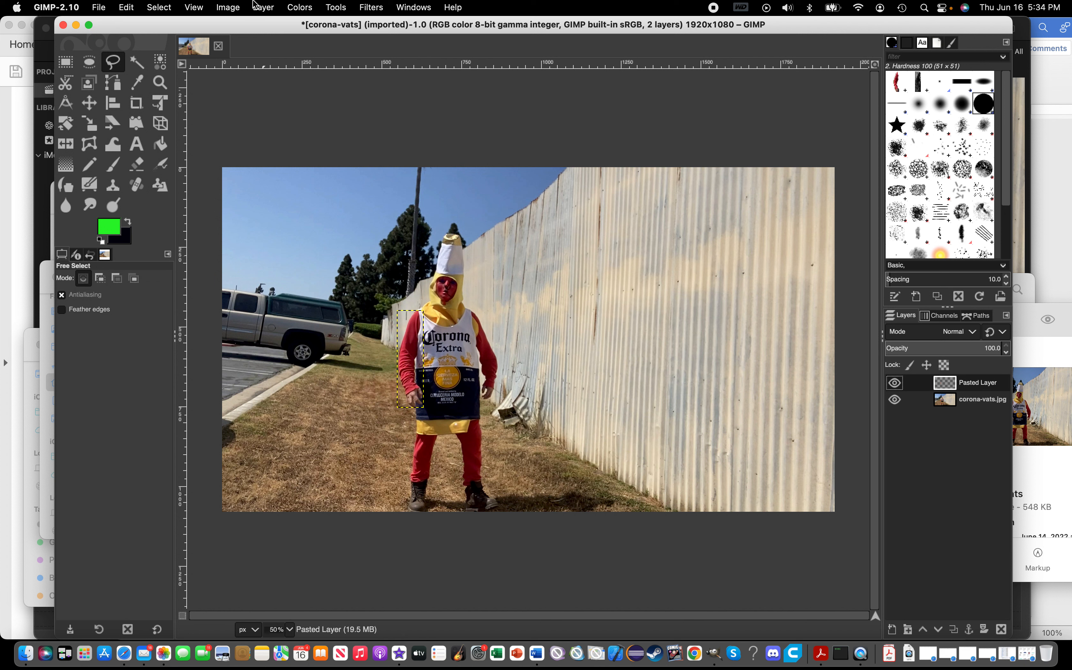
Step: Create a new transparent 1920 x 1080 layer above the pasted arm layer
click(261, 7)
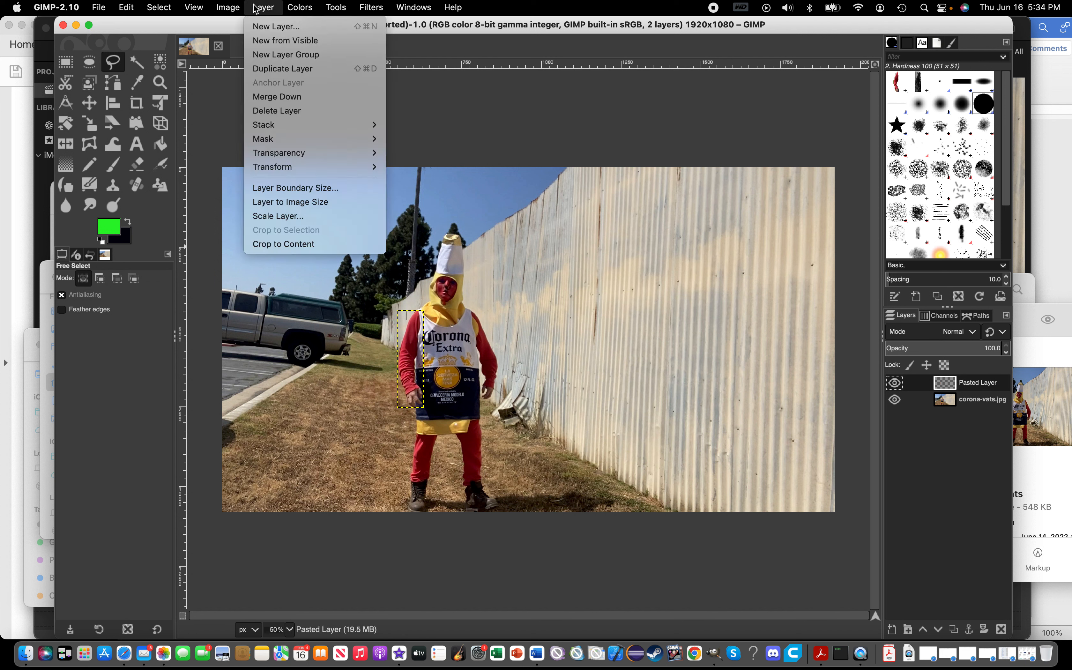
click(263, 27)
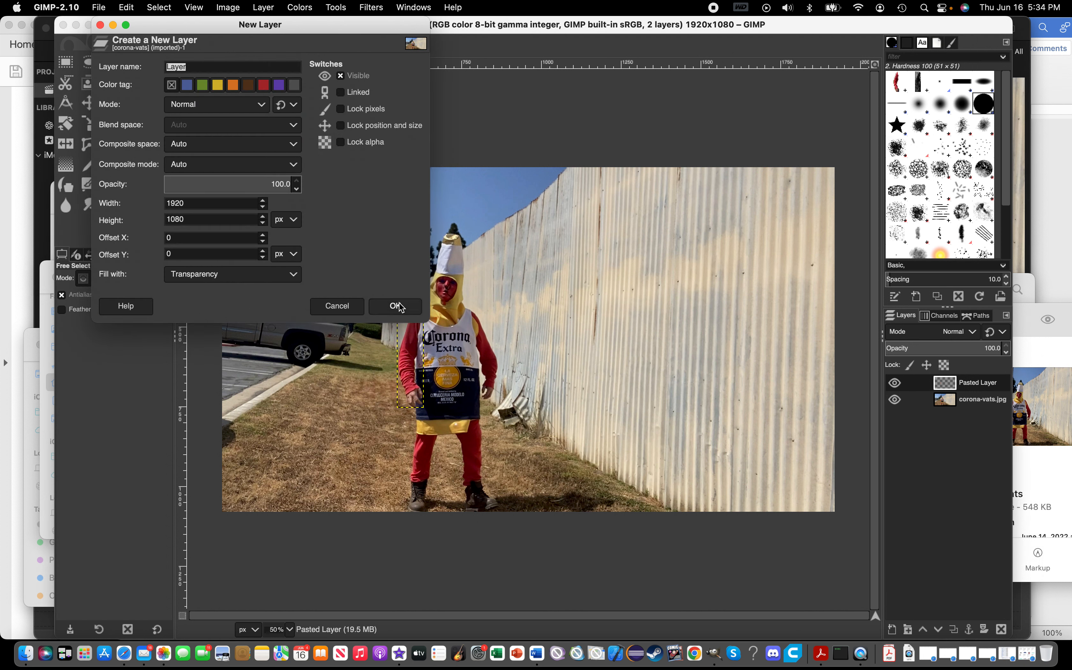
click(395, 307)
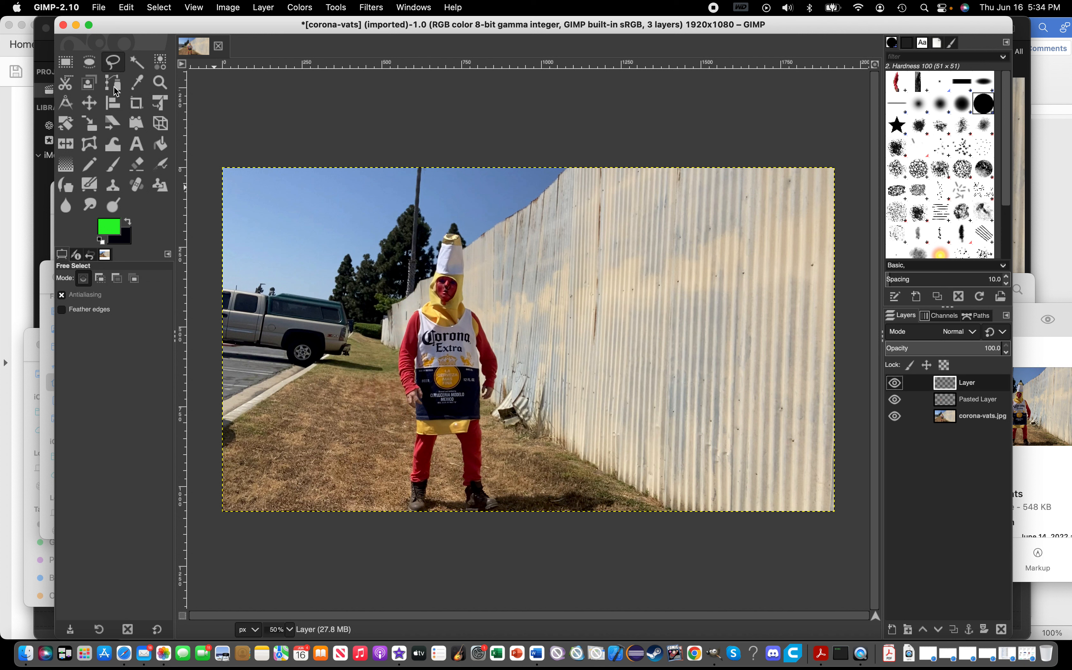
Step: Set the Paintbrush to a black foreground colour and a brush size of 25
click(114, 164)
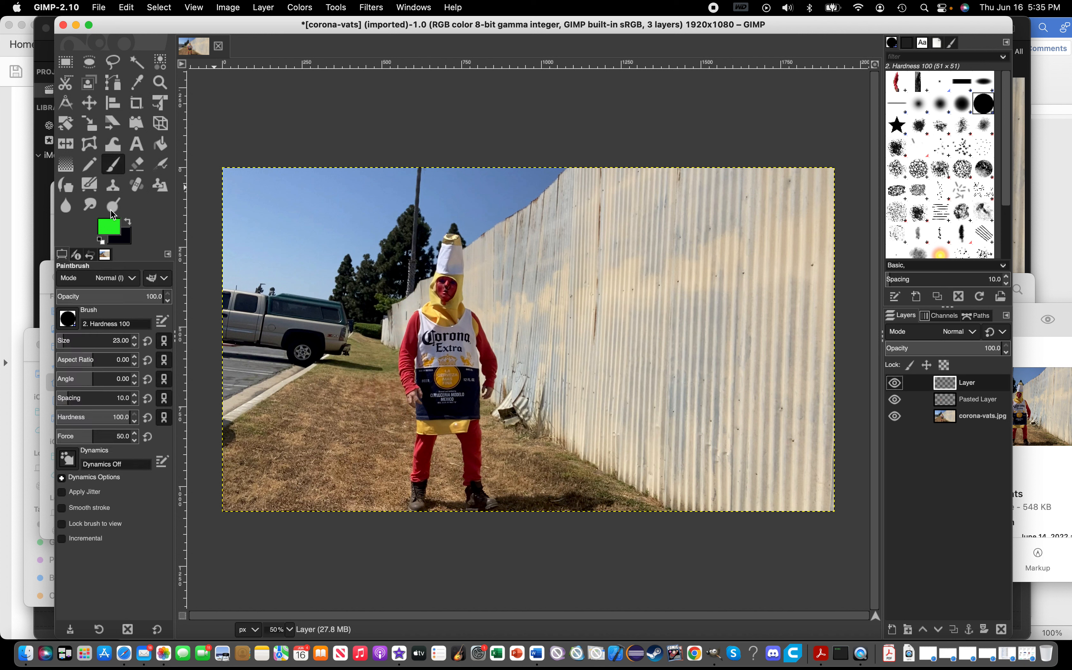
click(111, 228)
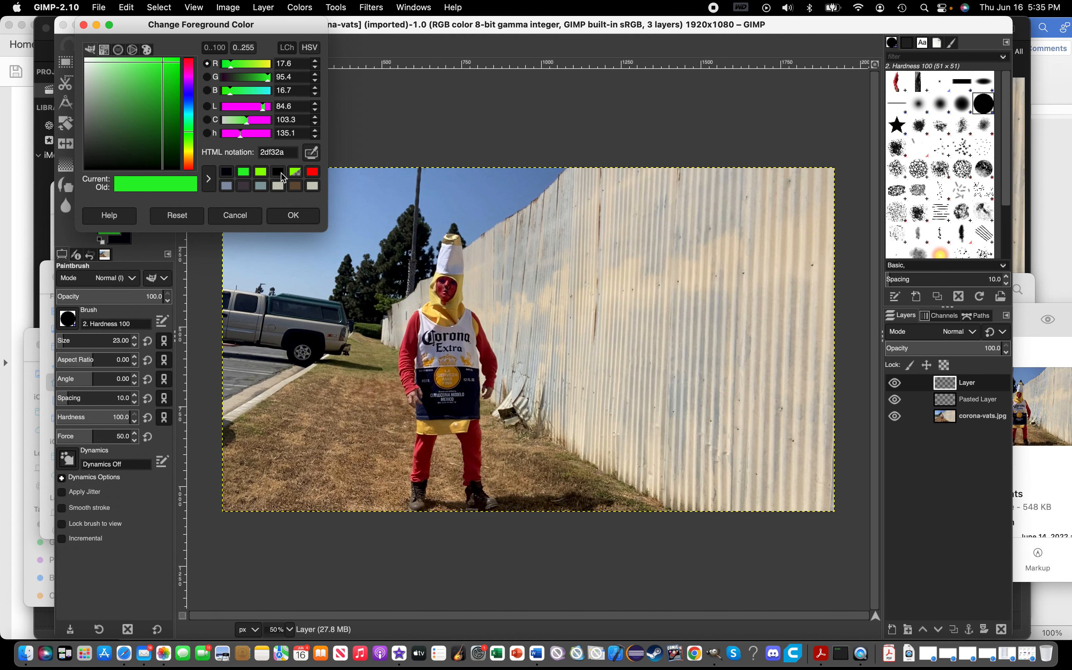
click(282, 175)
click(293, 215)
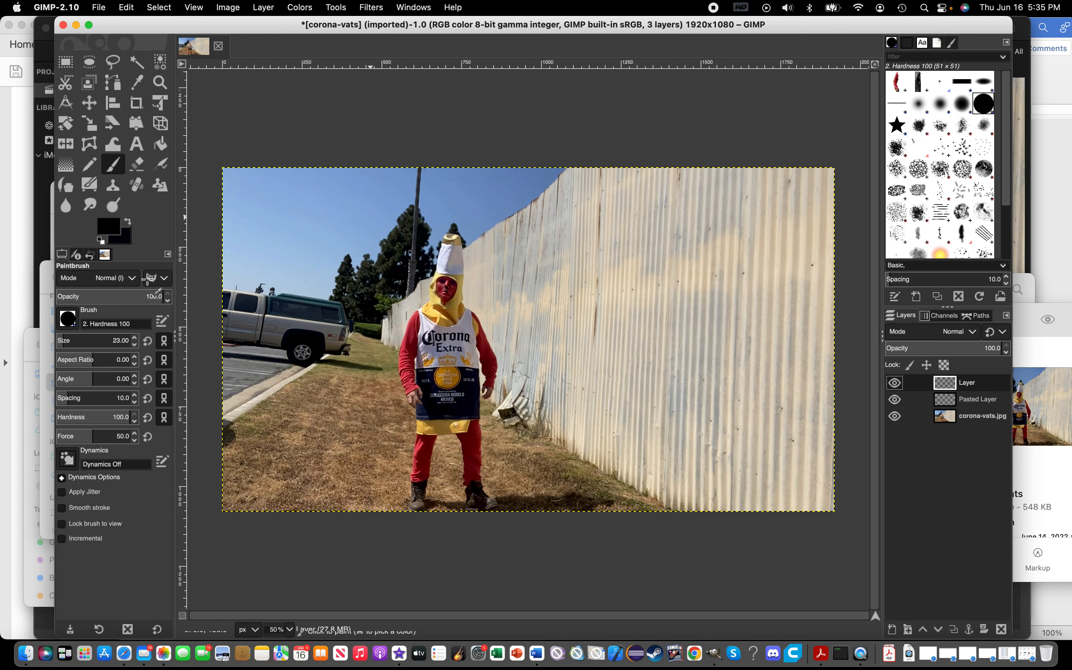
click(136, 337)
click(136, 337)
click(136, 337)
click(136, 337)
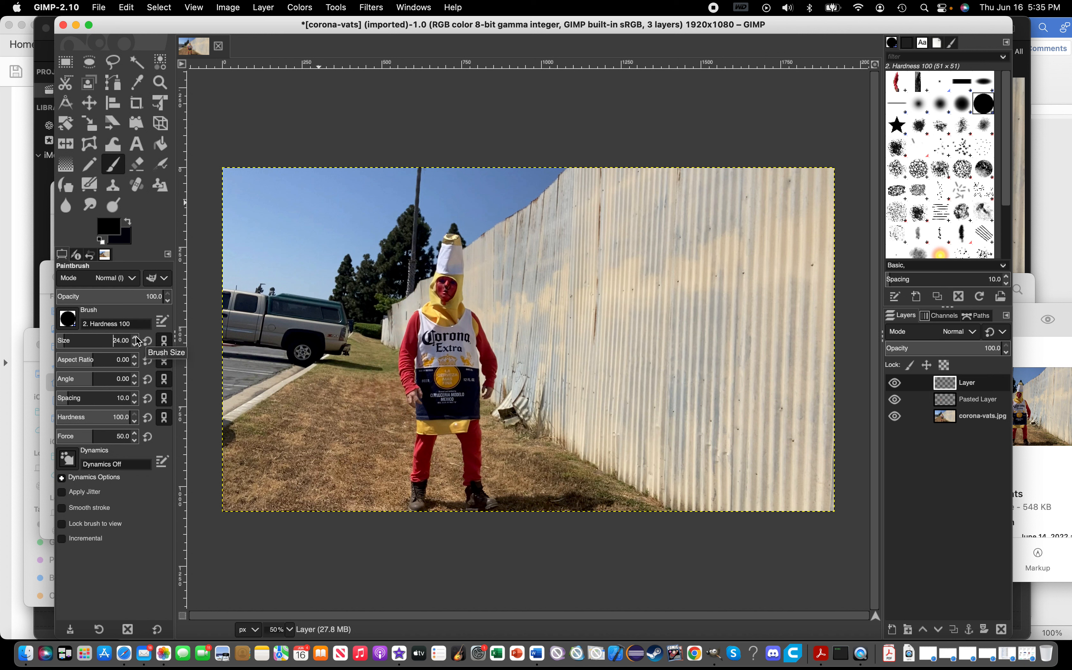
click(136, 337)
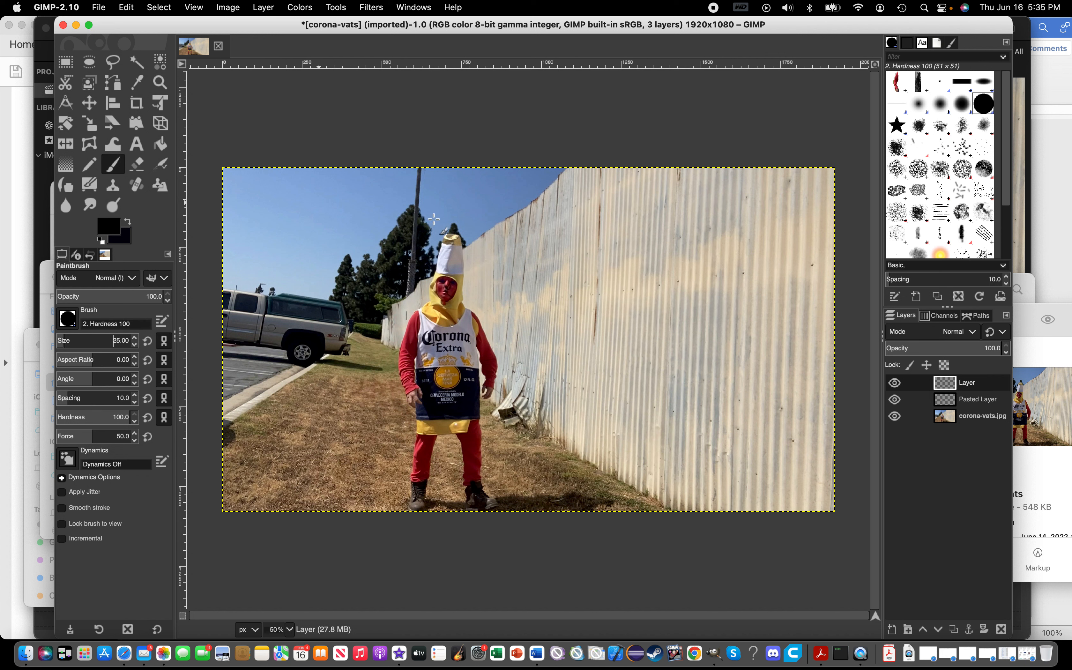
Step: Paint a filled black box across the figure's hat from straight strokes about 200 px long and 44 px apart
click(419, 248)
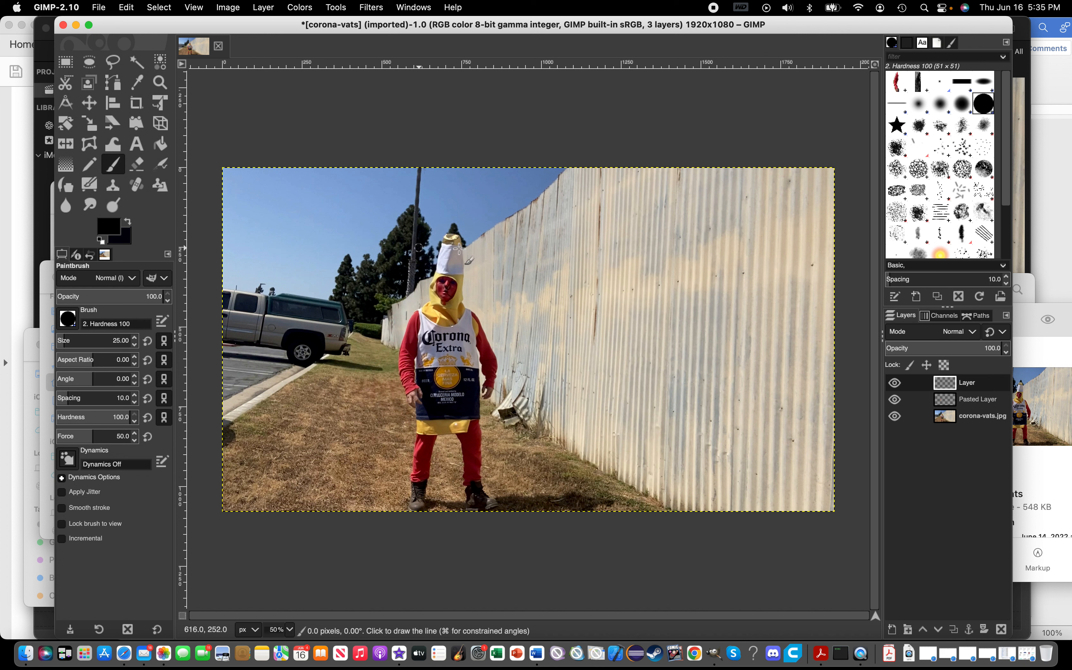
shift+click(482, 248)
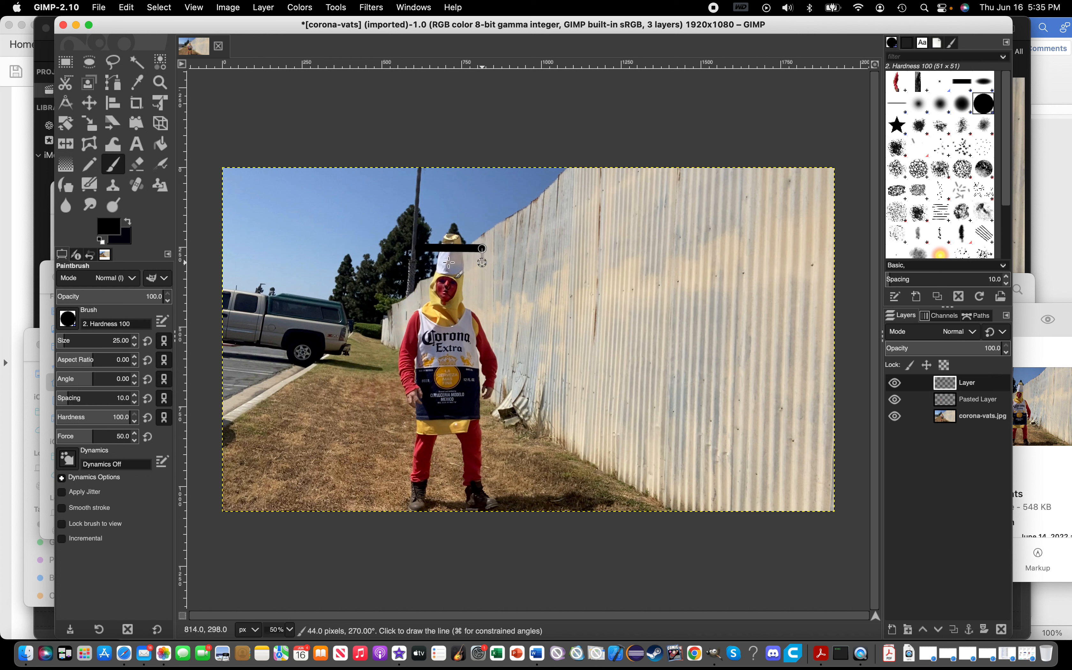
click(483, 262)
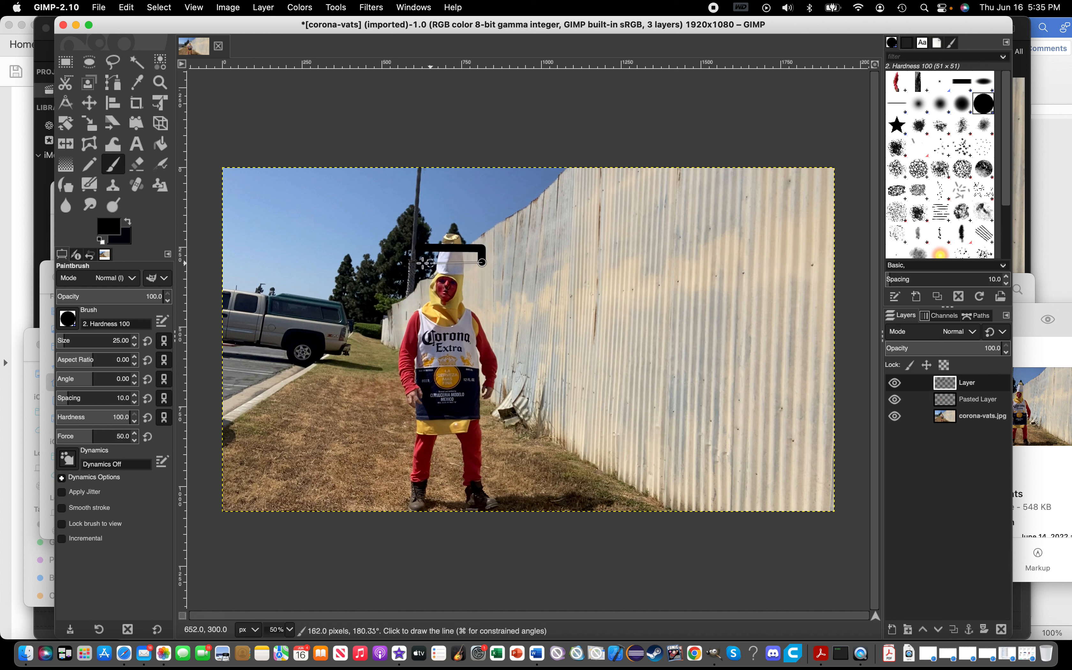
click(422, 262)
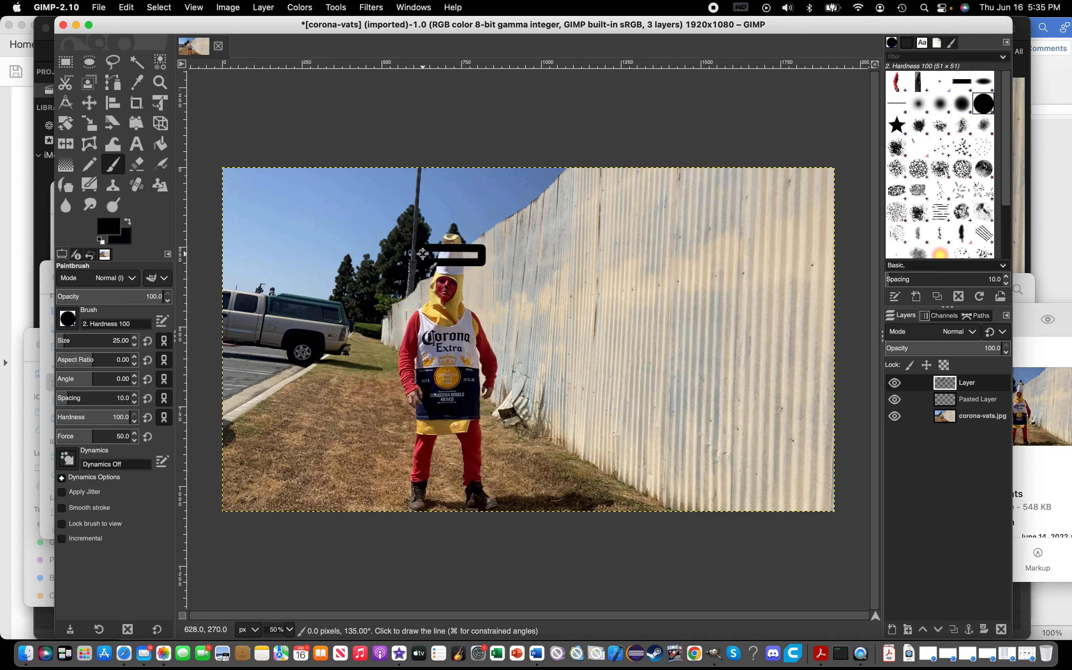
drag(423, 253, 470, 254)
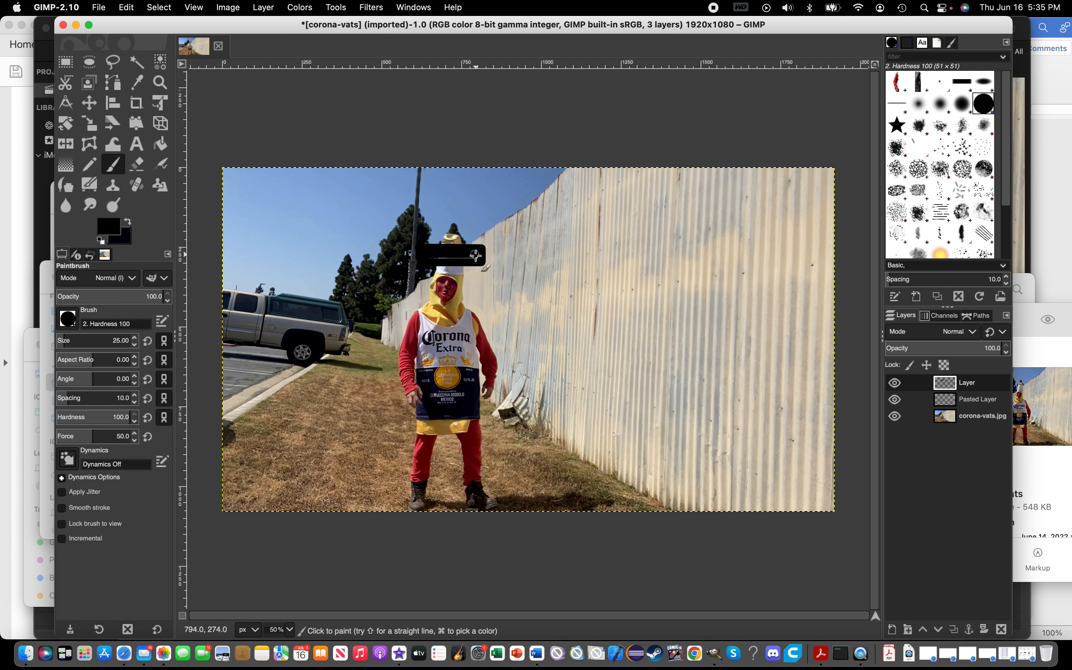
drag(472, 257, 438, 258)
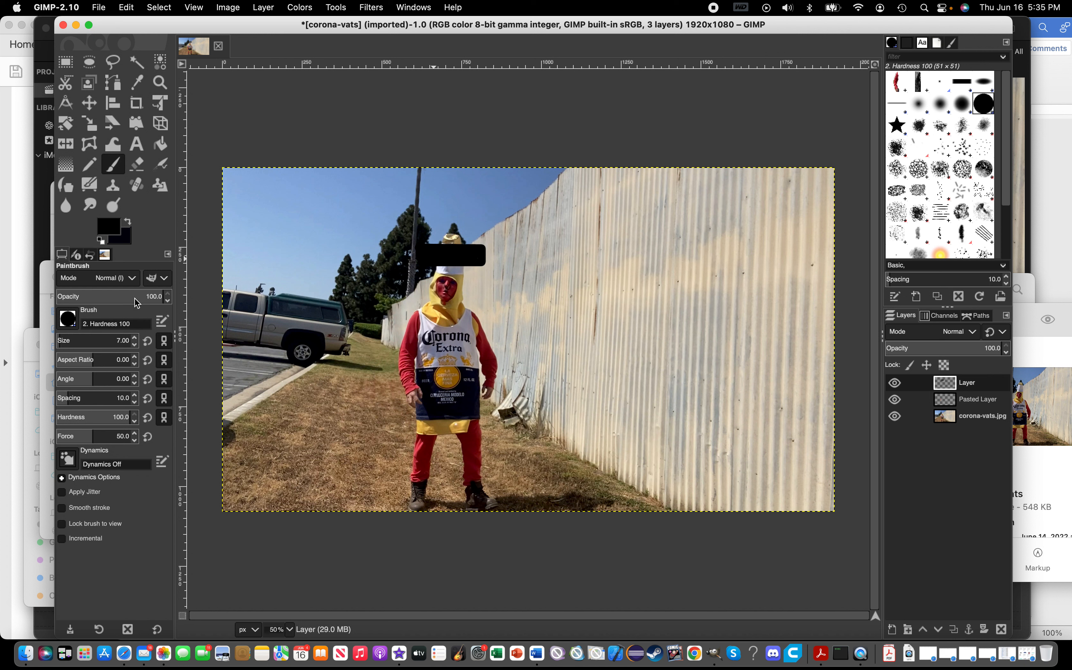
Step: Paint a straight green (2df32a) line along the upper part of the black box with brush size 8
key(Up)
click(119, 232)
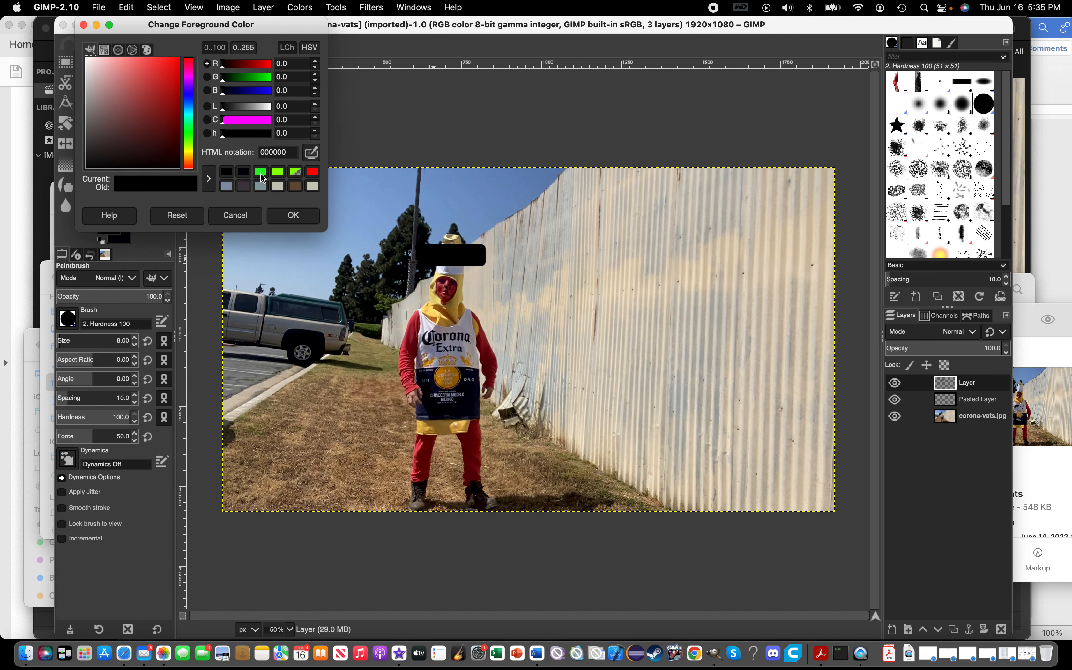
click(260, 173)
click(294, 216)
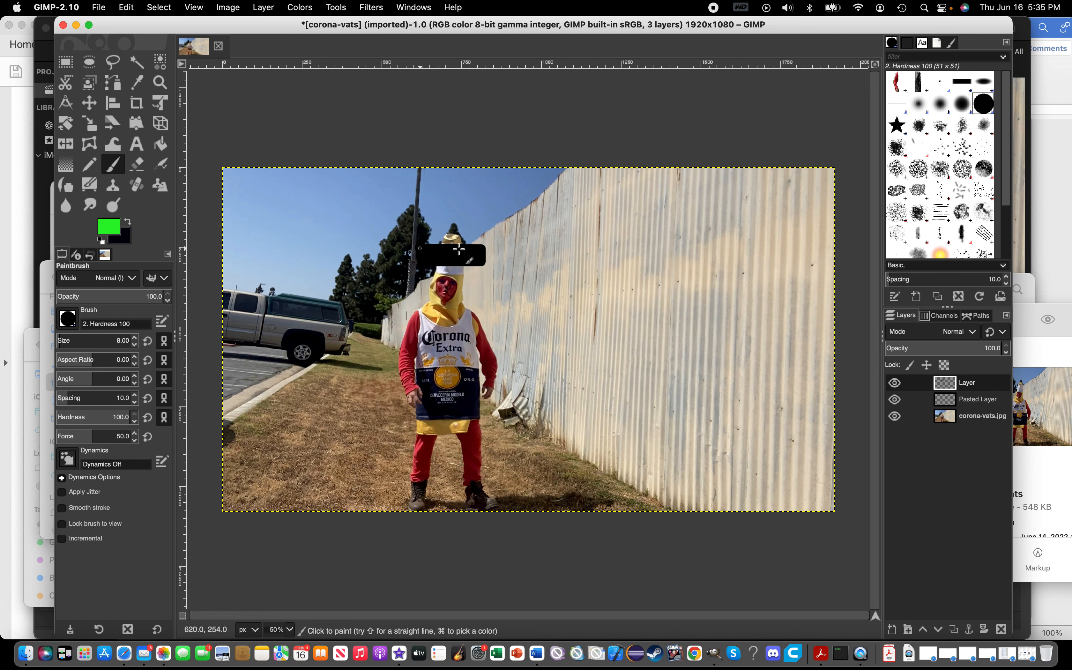
shift+click(474, 250)
Step: Add the text 90% in bold green 28 px Arial beneath the green line in the black box
click(136, 143)
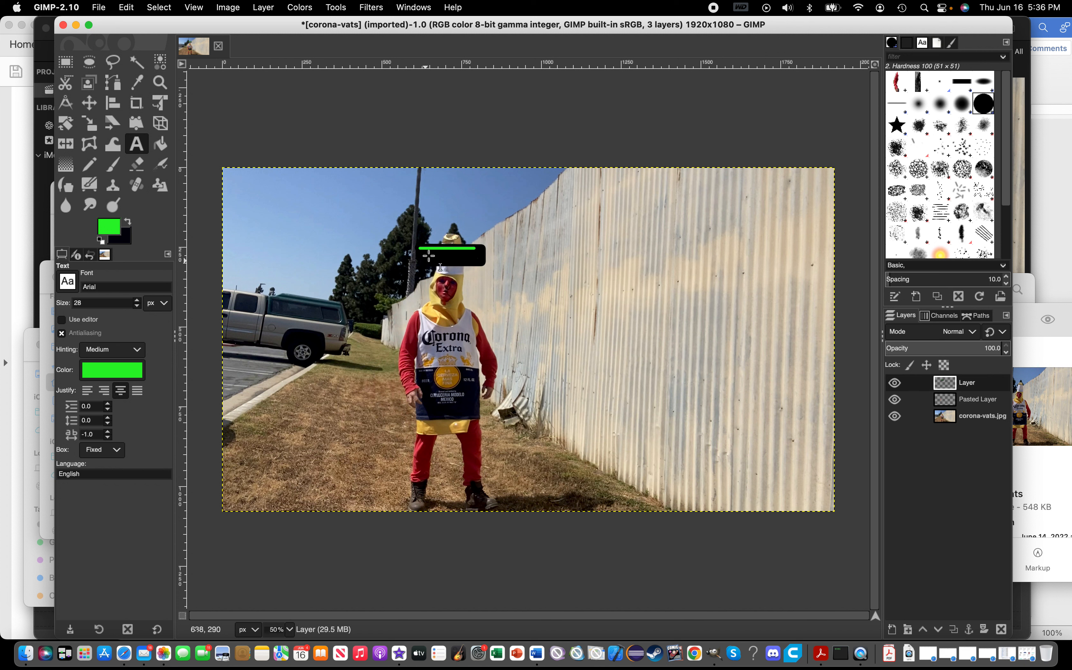
drag(429, 254, 456, 280)
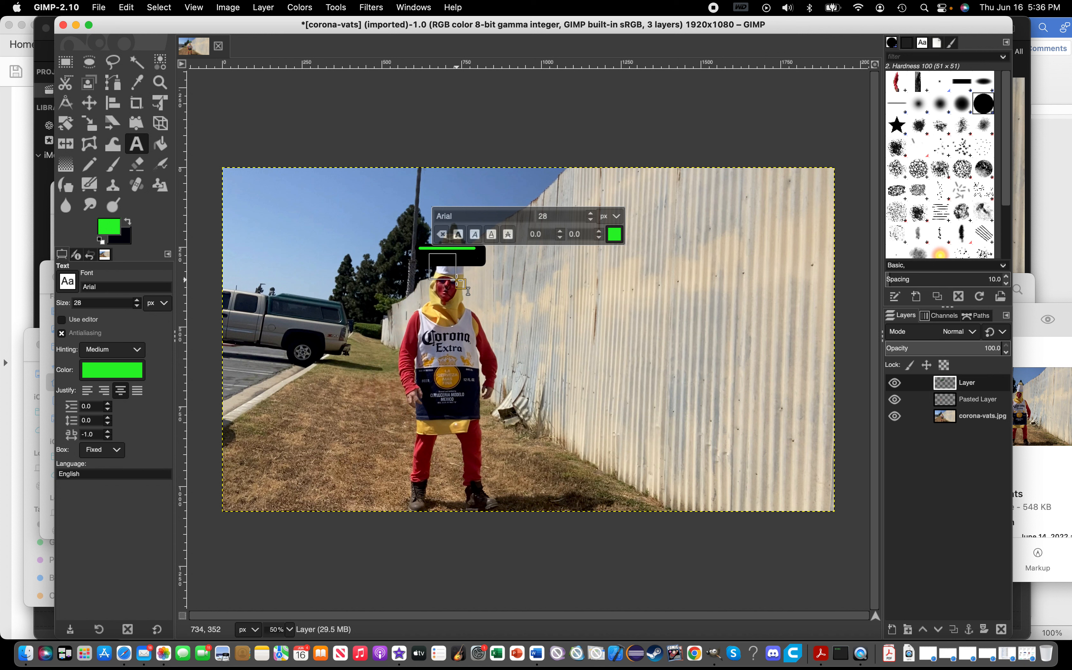
text(90)
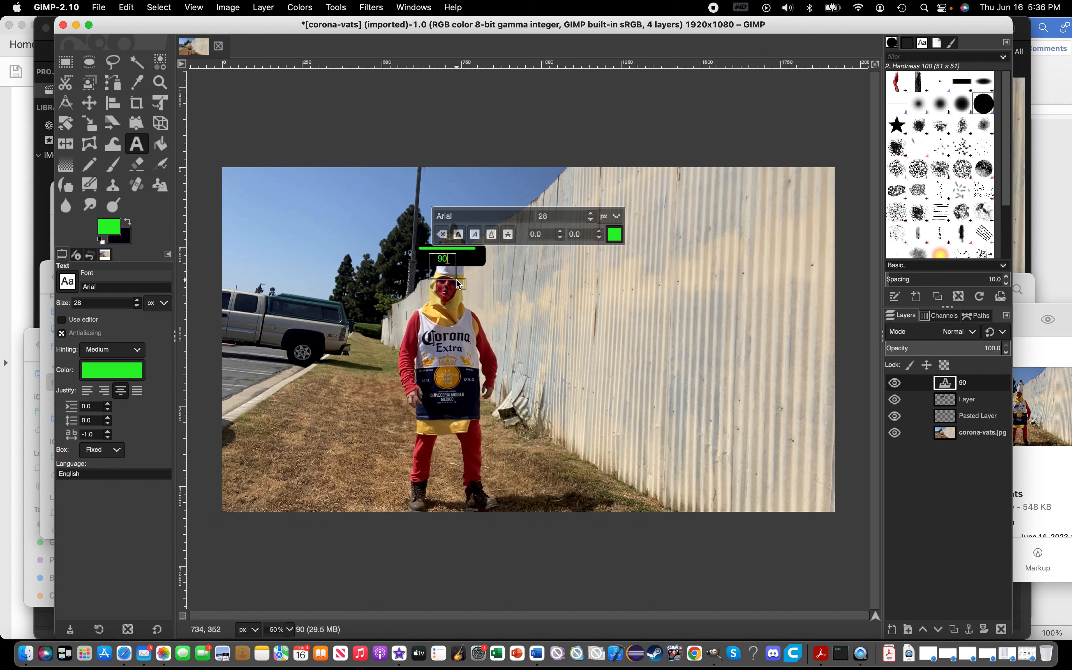
text(%)
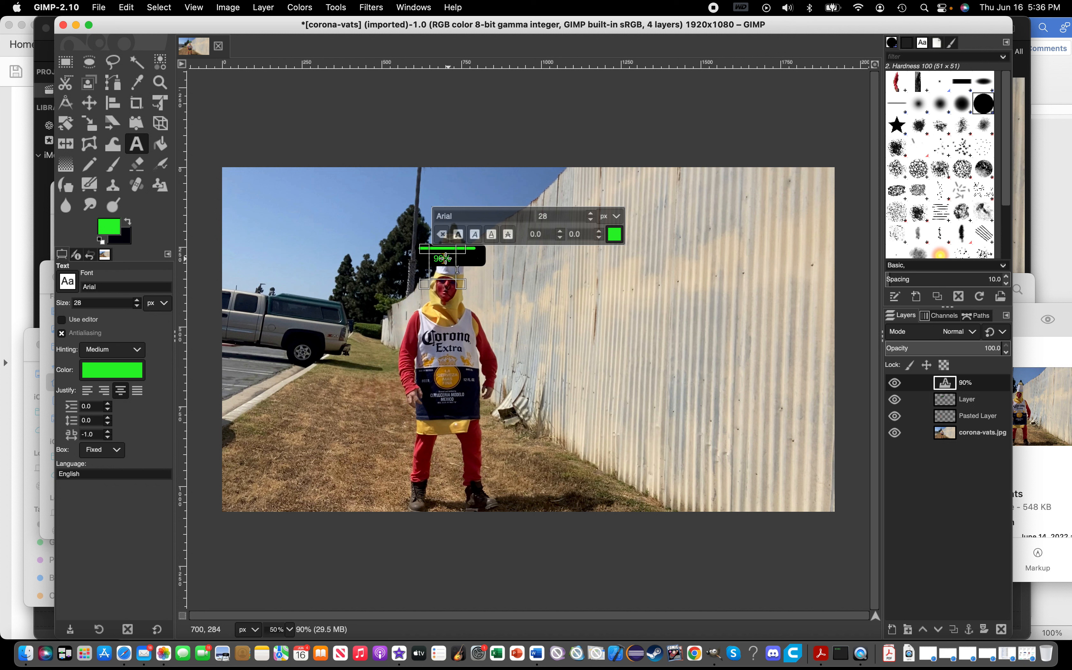
triple_click(446, 259)
Step: Reposition the black box layer and the 90% text with the Move tool so the text sits nearer the box's centre
click(976, 400)
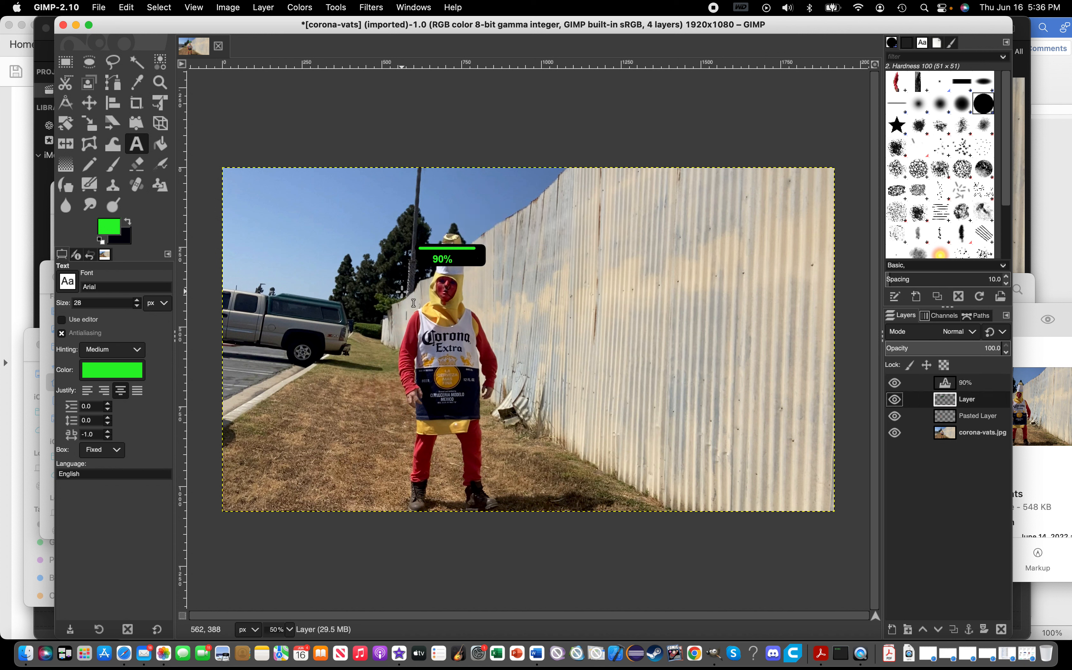
click(89, 103)
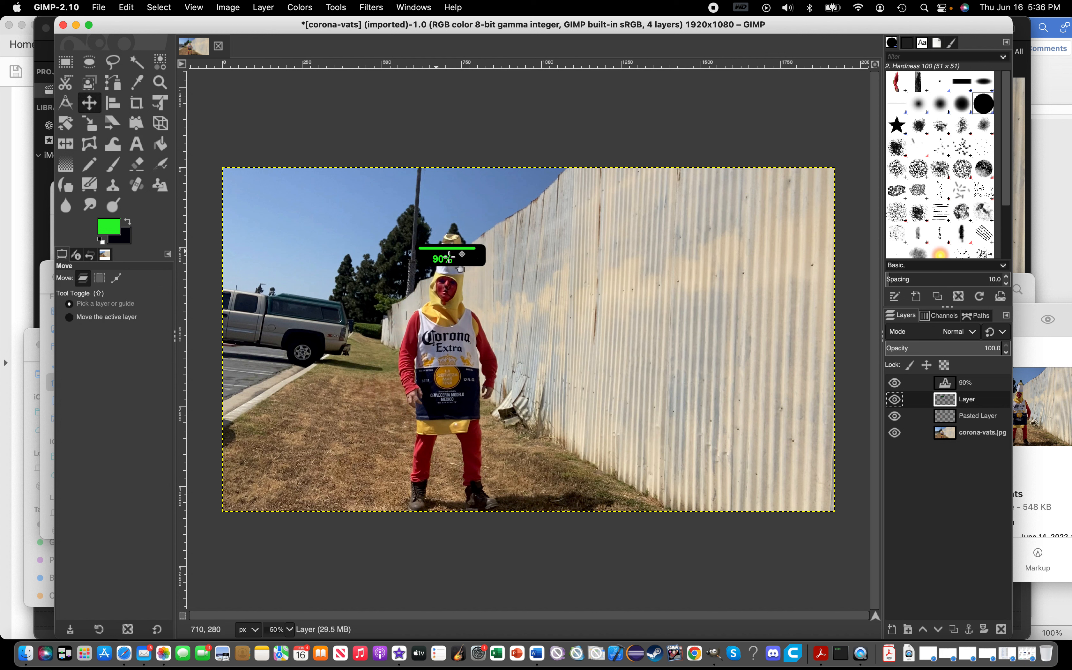
drag(452, 256, 475, 261)
click(456, 257)
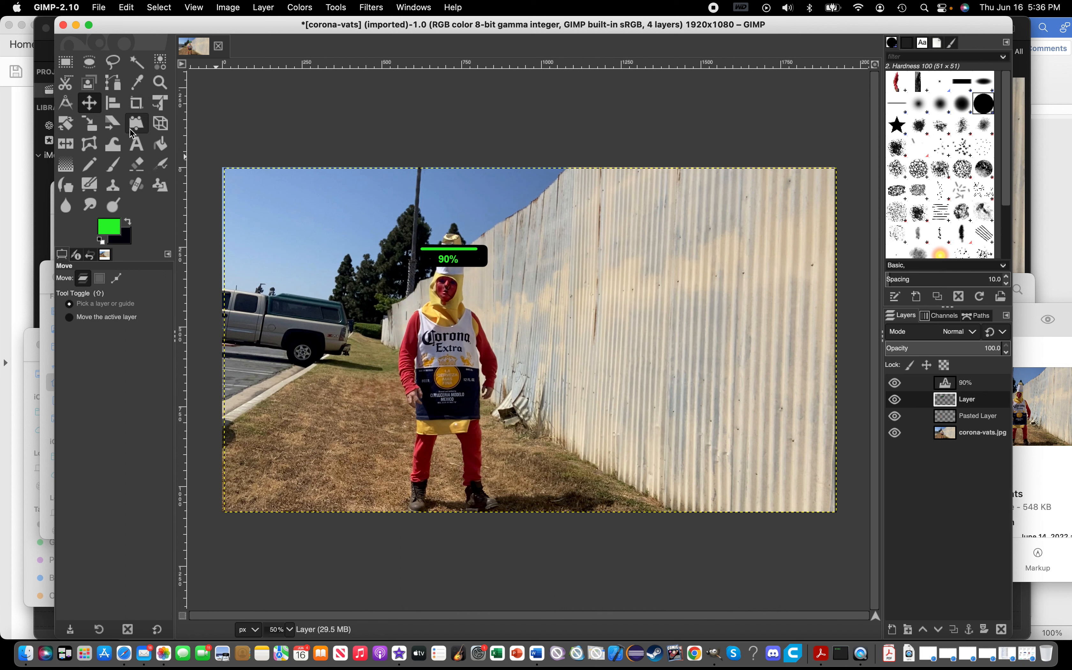
Step: Create another transparent 1920 x 1080 layer and place it at the top of the stack, above the 90% text
click(228, 8)
mouse_move(263, 8)
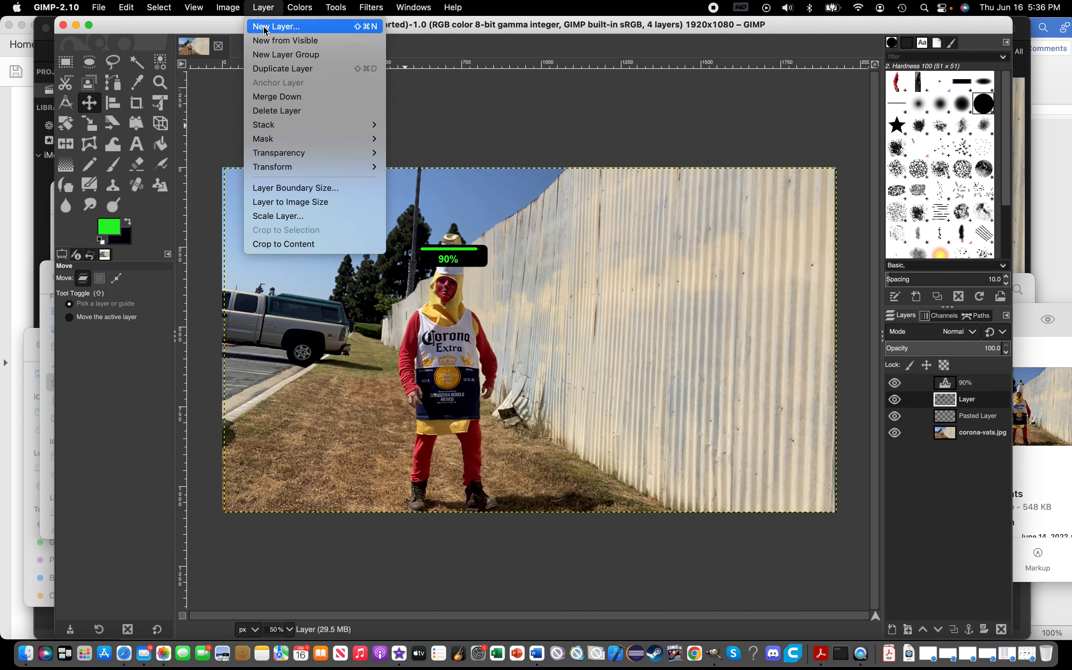
click(275, 27)
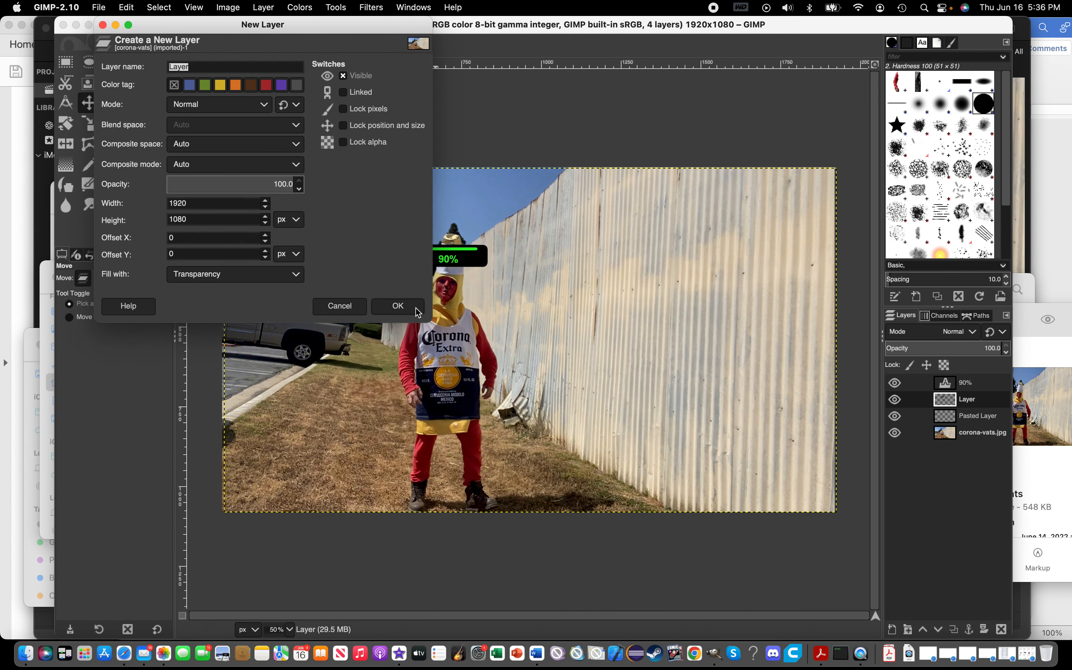
click(415, 309)
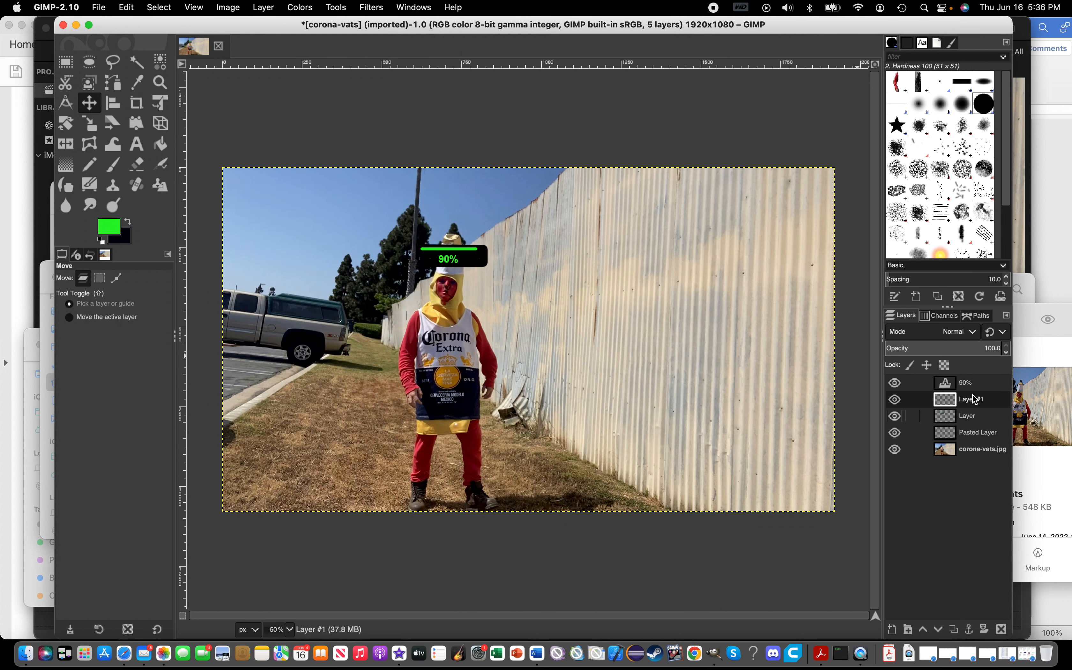
drag(973, 402, 970, 382)
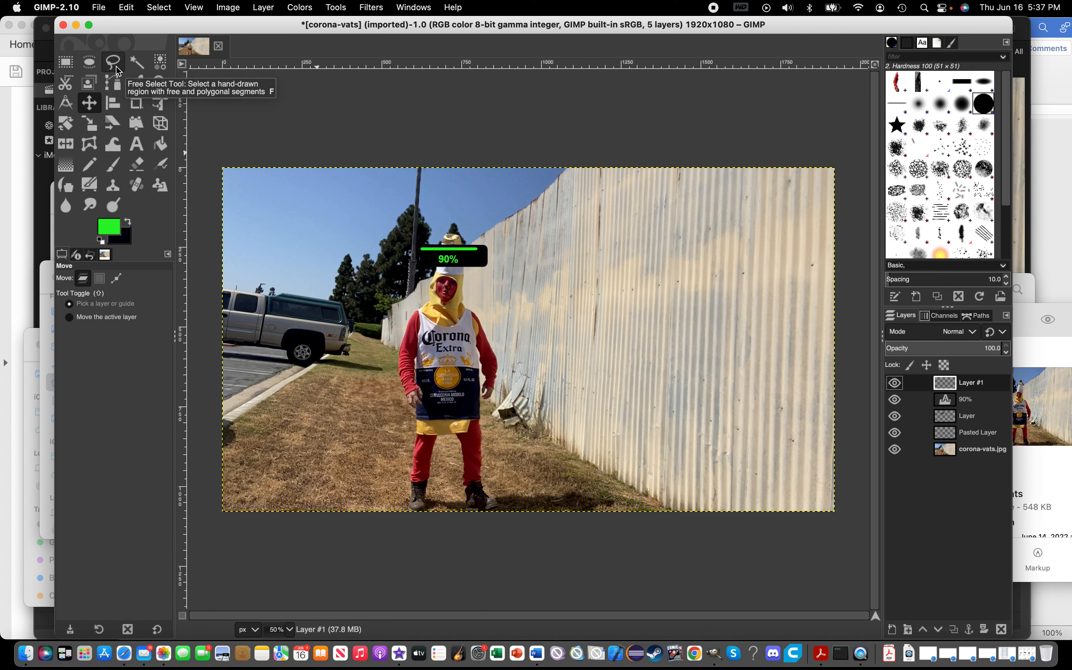
Step: Paint a filled black triangle about 155 px wide and 110 px tall beside the figure's truck-side shoulder, using the Pencil at size 20
click(94, 166)
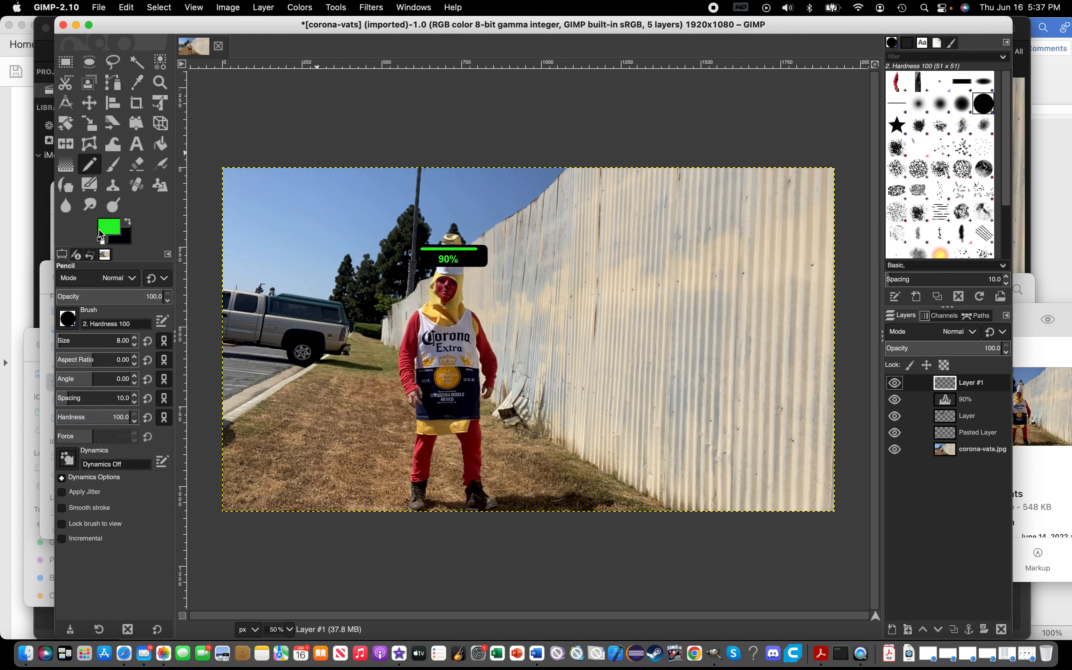
click(112, 230)
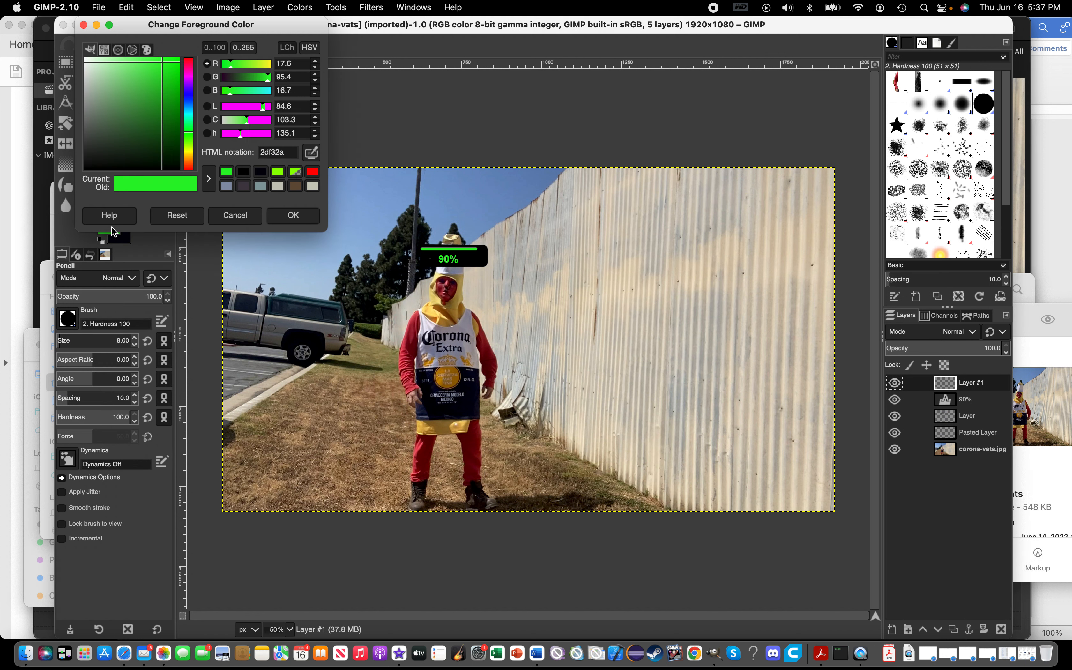
click(260, 175)
click(246, 172)
click(283, 214)
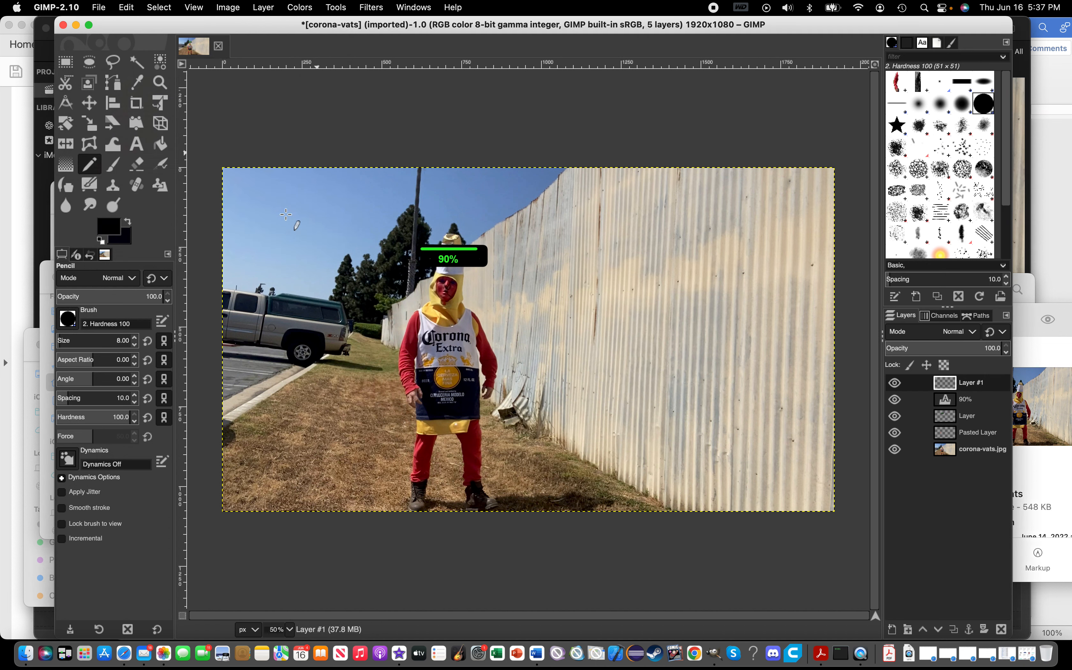
click(135, 337)
click(135, 337)
click(135, 338)
click(135, 338)
click(135, 338)
click(135, 338)
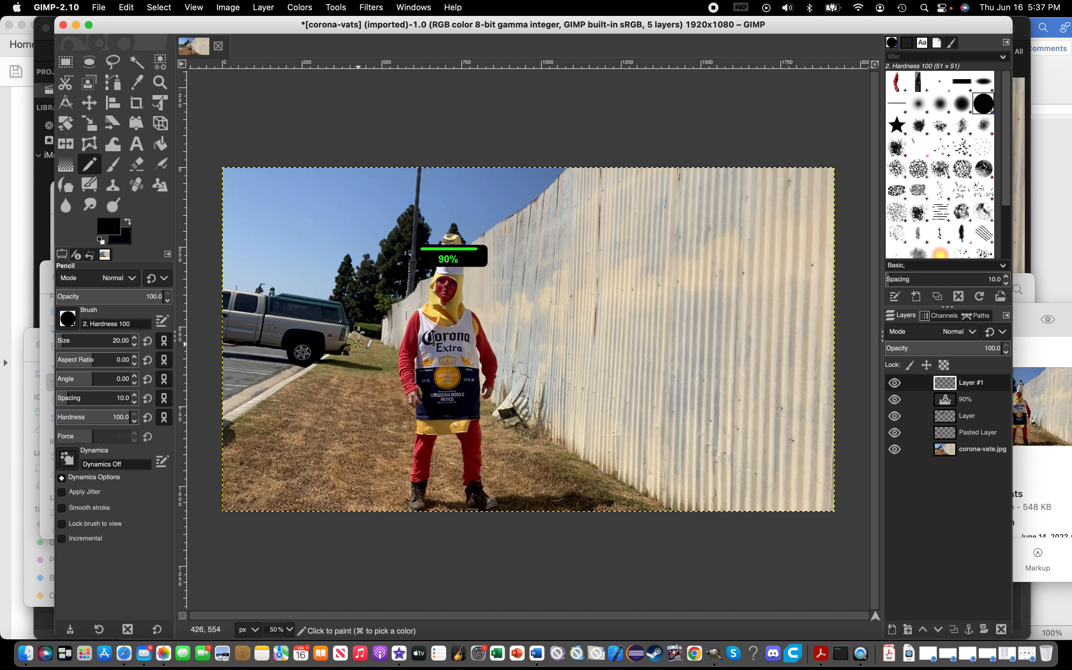
shift+click(360, 306)
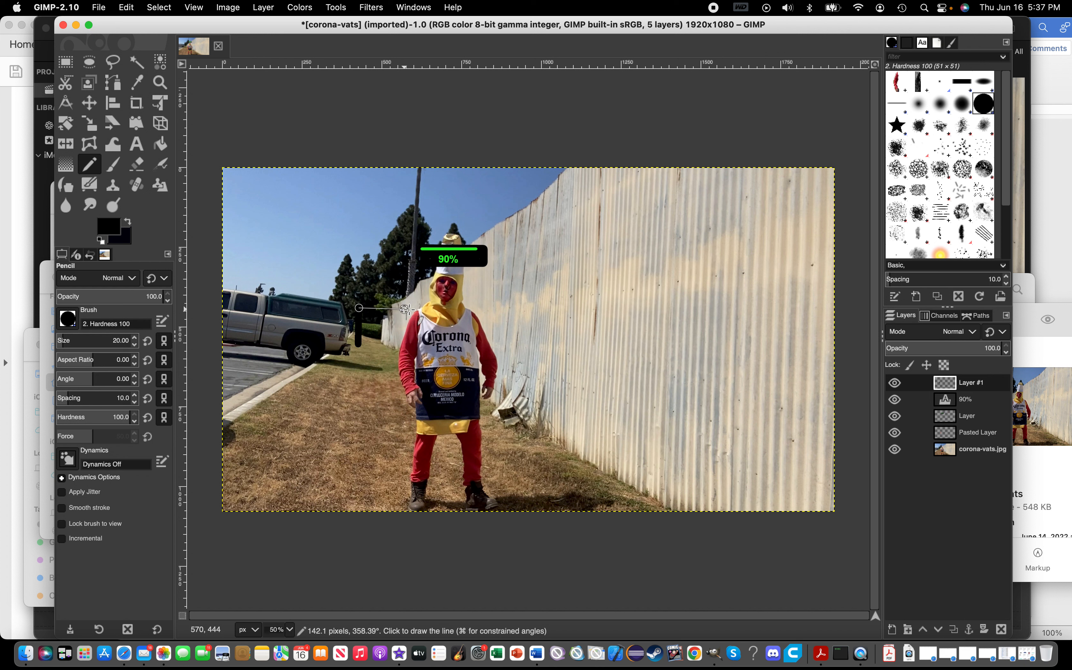
shift+click(409, 309)
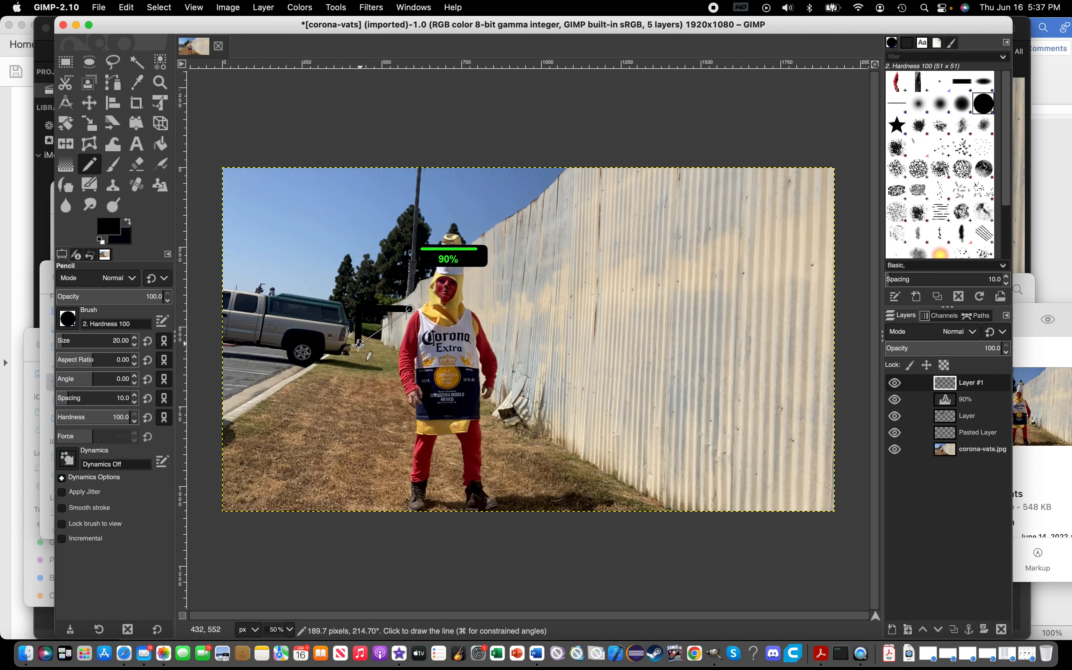
shift+click(359, 343)
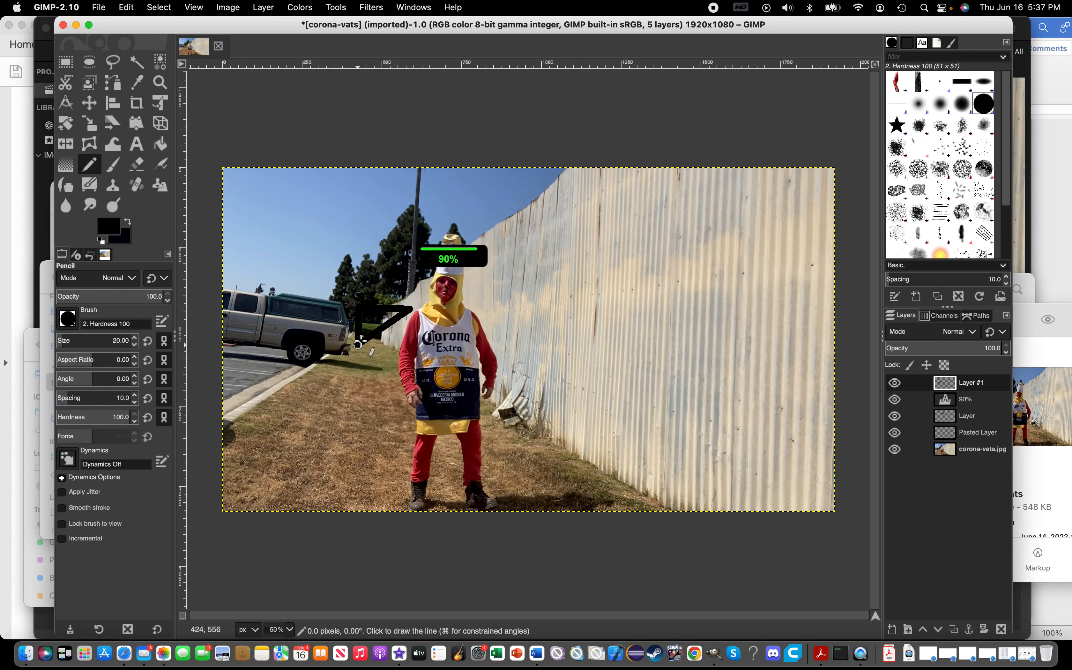
shift+click(392, 317)
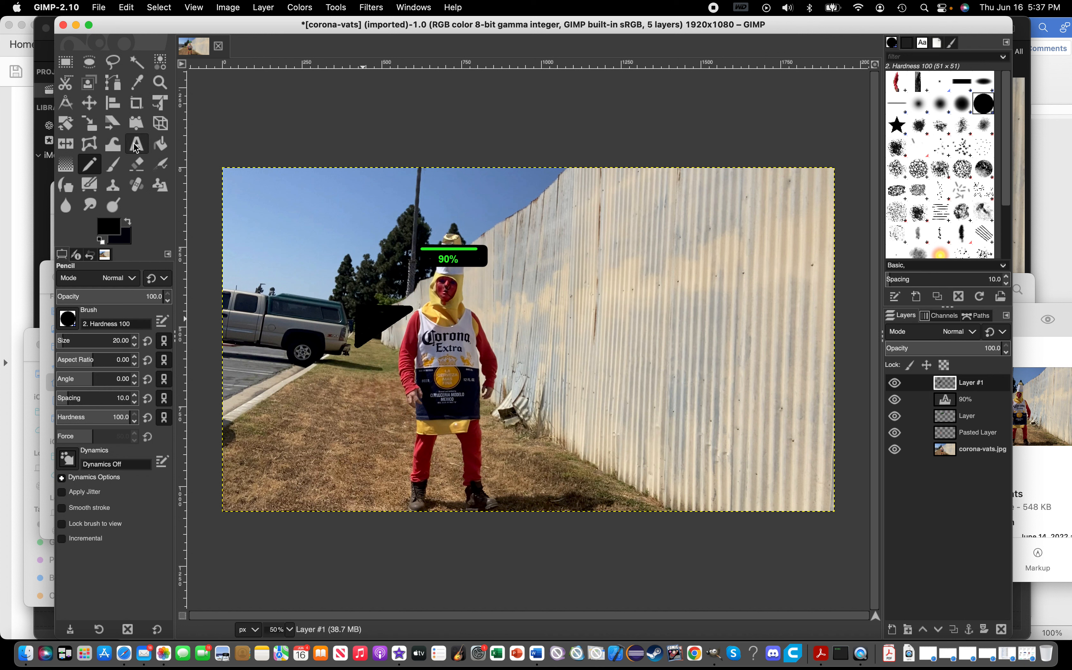
Step: Paint a straight green (2df32a) line about 122 px long along the triangle's upper edge with the Paintbrush at size 8
click(117, 163)
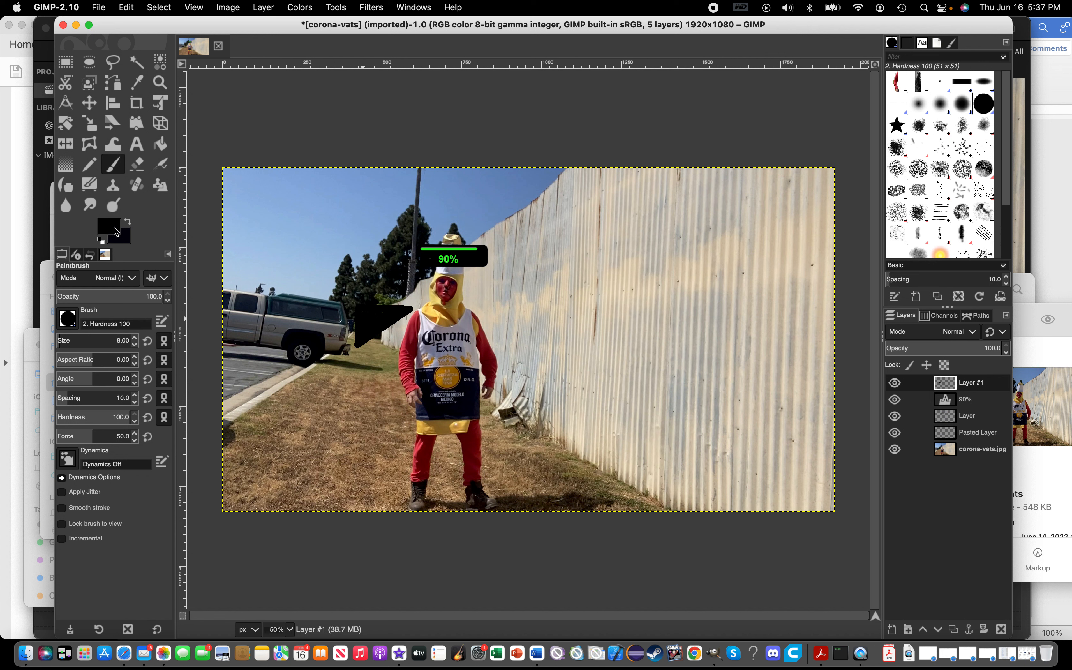
click(116, 231)
click(246, 171)
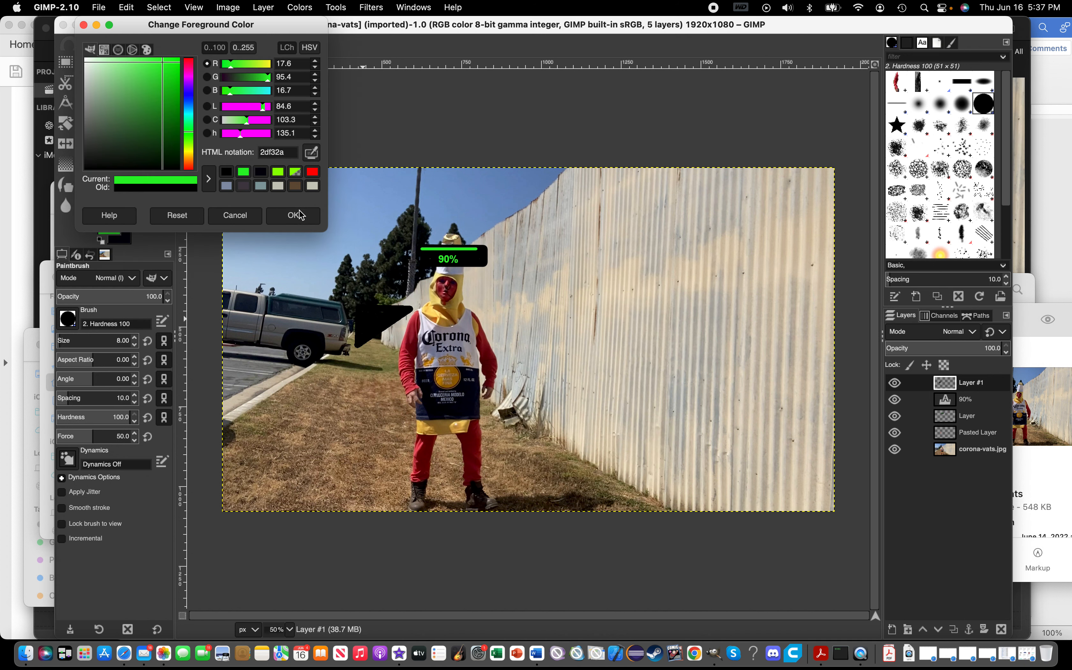
click(293, 215)
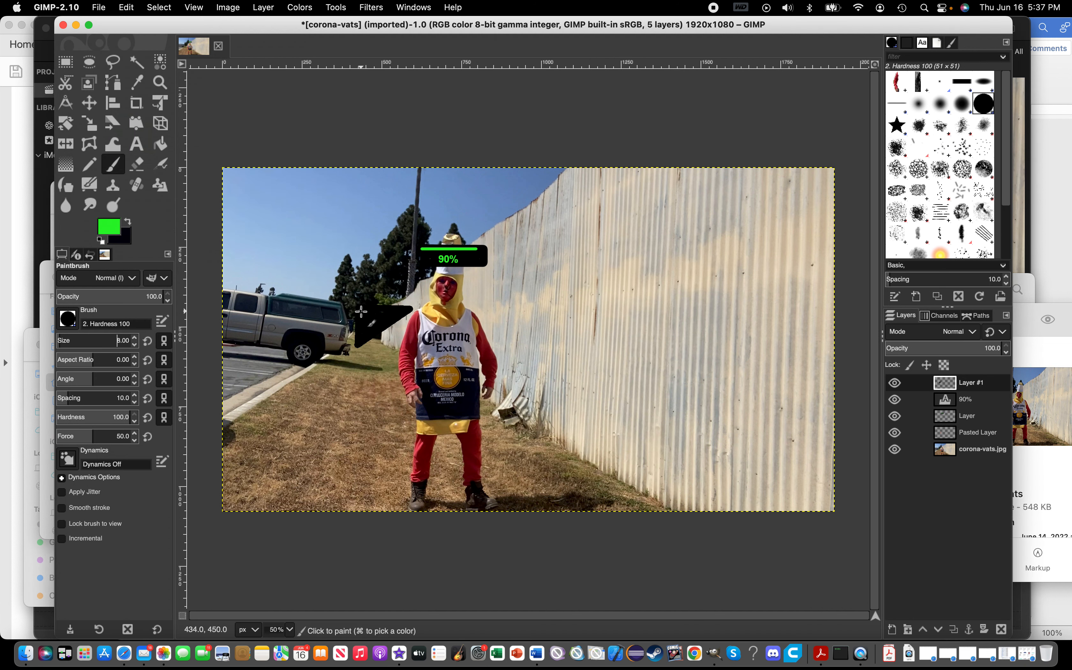
click(361, 311)
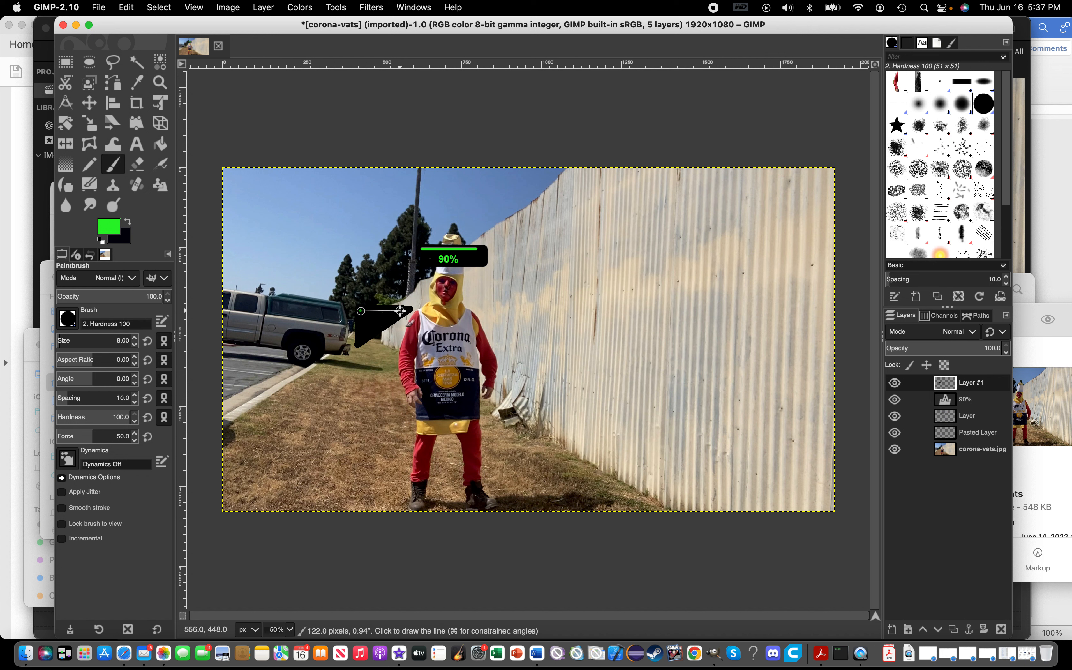
shift+click(401, 311)
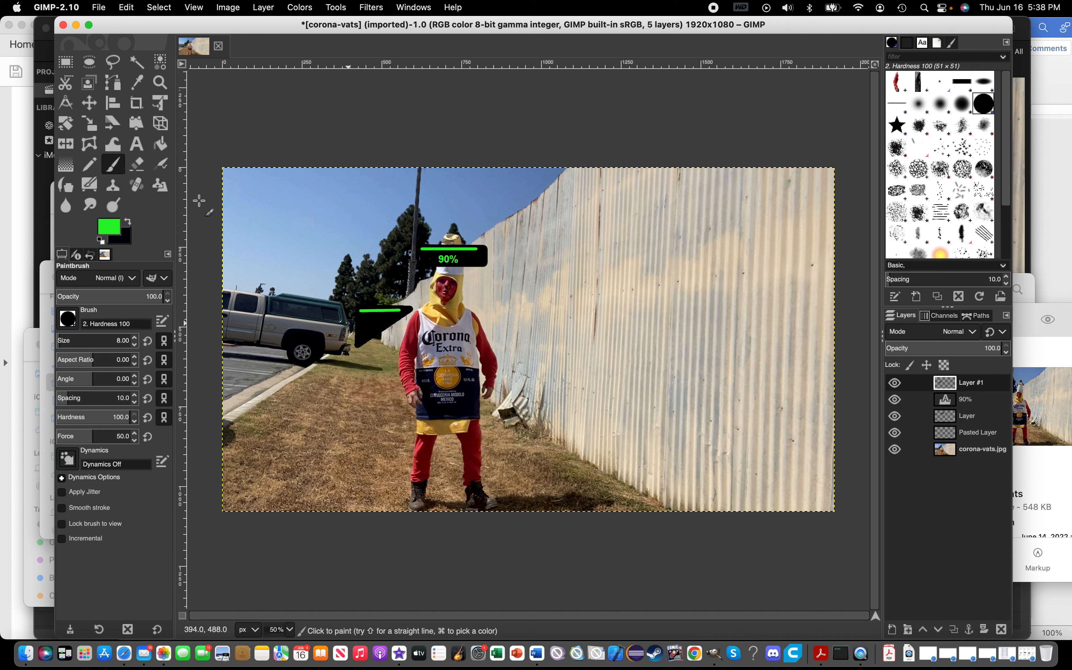
Step: Add the text 80% in bold green 28 px Arial inside the black triangle and move it slightly up toward the green line
click(141, 141)
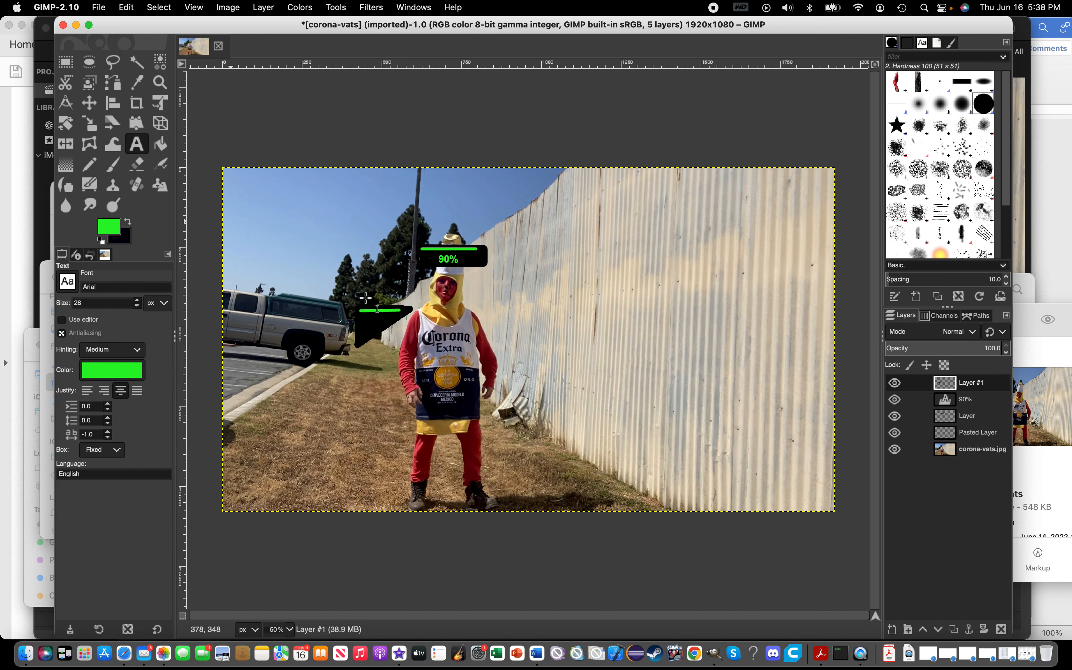
drag(361, 318, 387, 331)
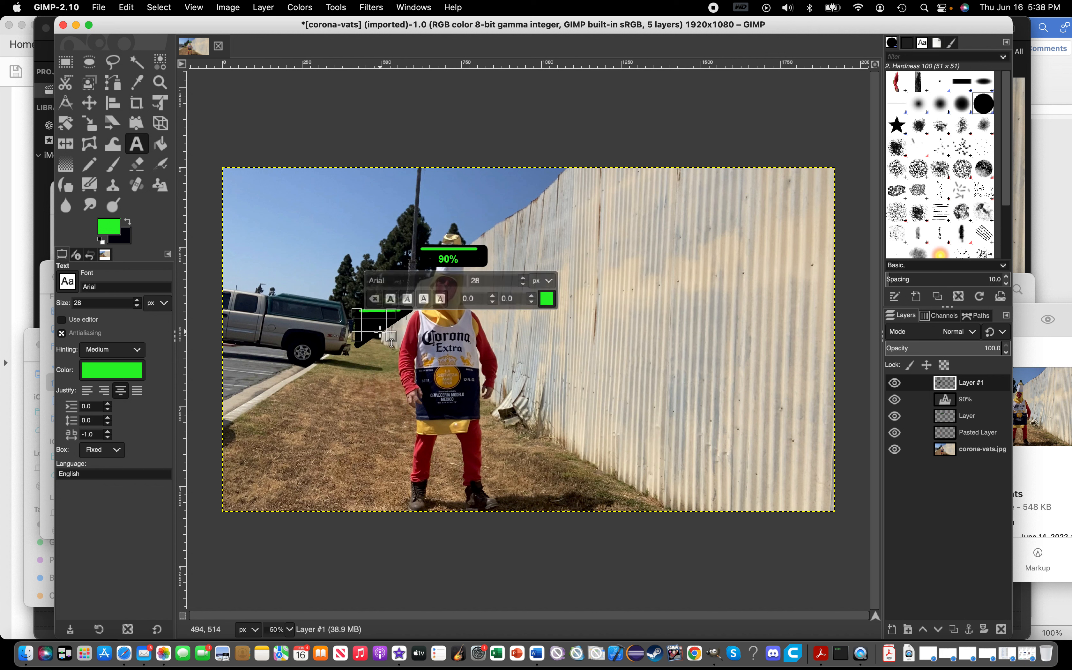
text(80)
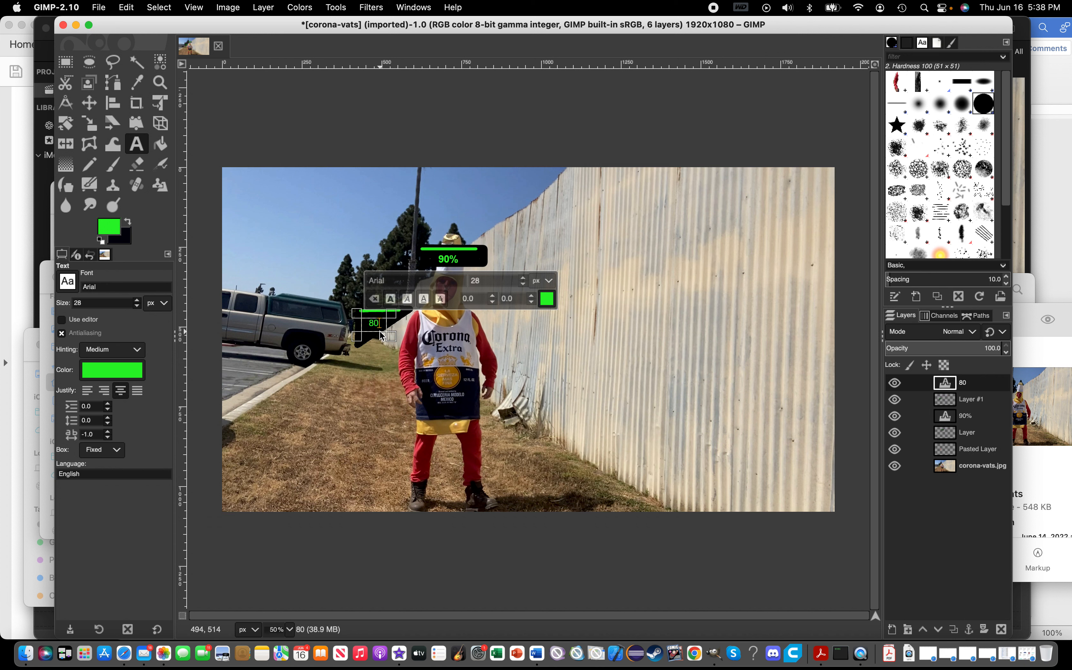
text(%)
triple_click(377, 326)
click(89, 103)
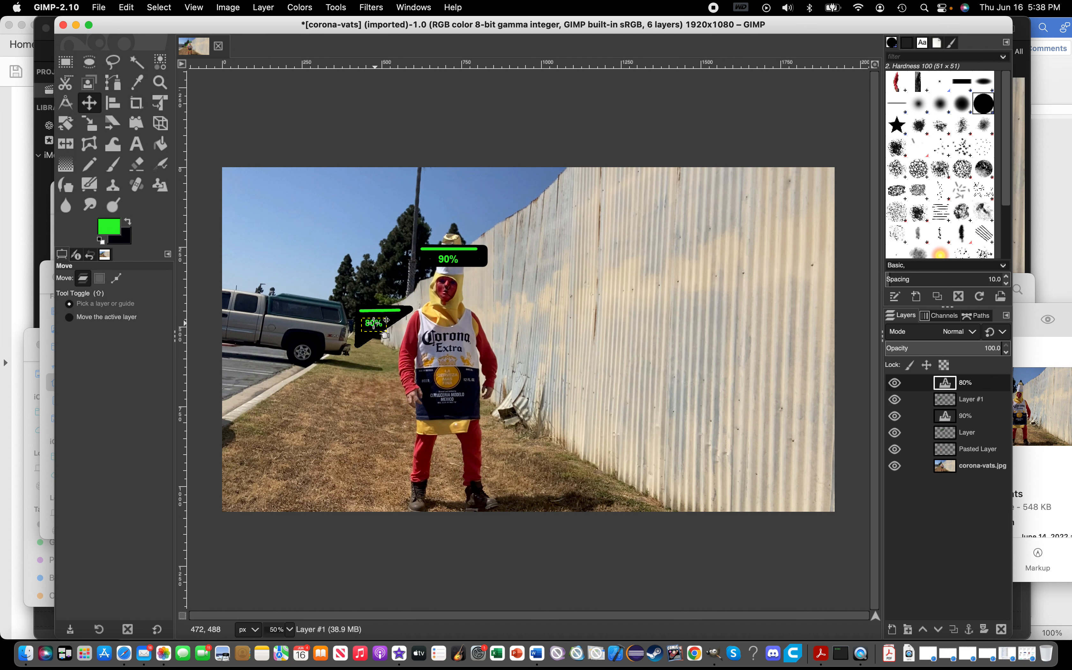
drag(374, 322, 375, 320)
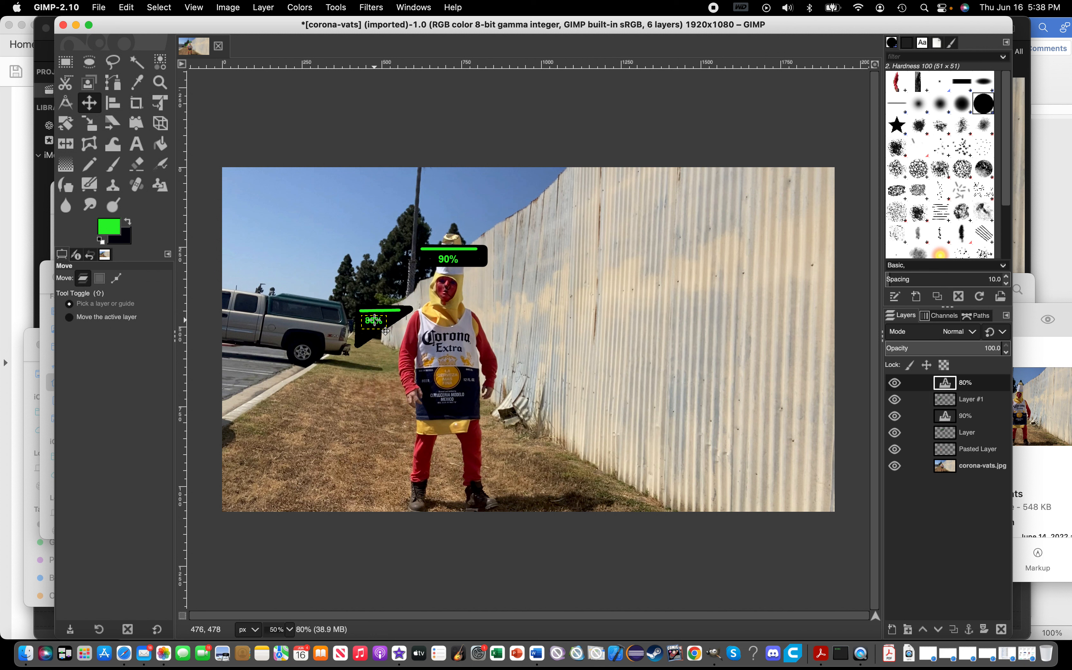
Step: On the Pasted Layer holding the truck-side arm, paint a green stroke from the hand up to the shoulder with brush size 17
click(975, 447)
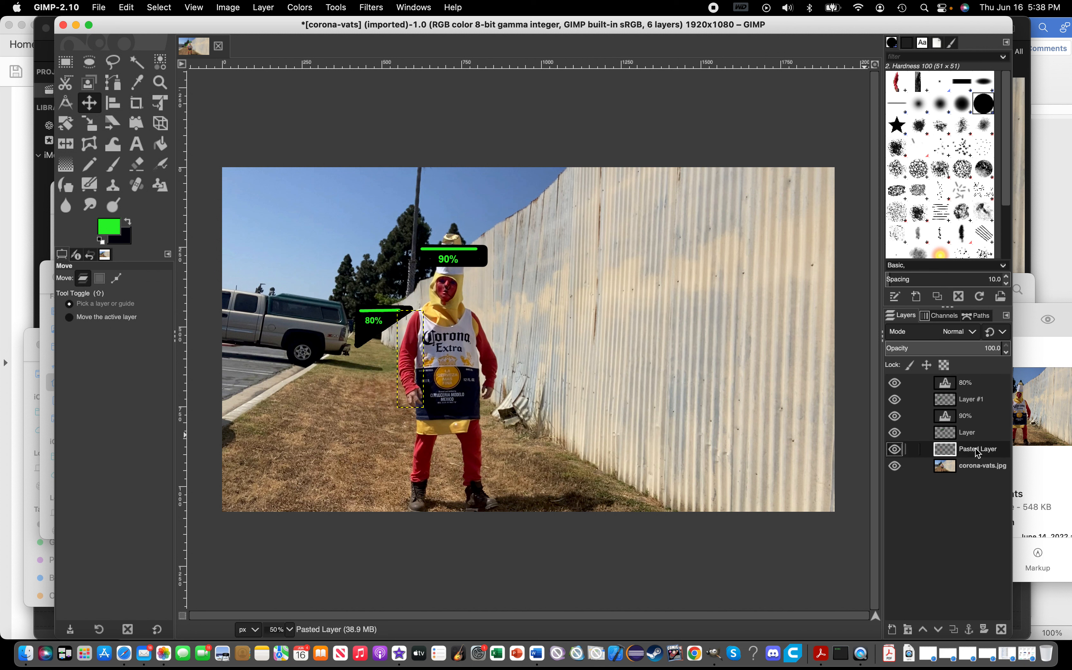
click(115, 165)
click(136, 339)
click(136, 338)
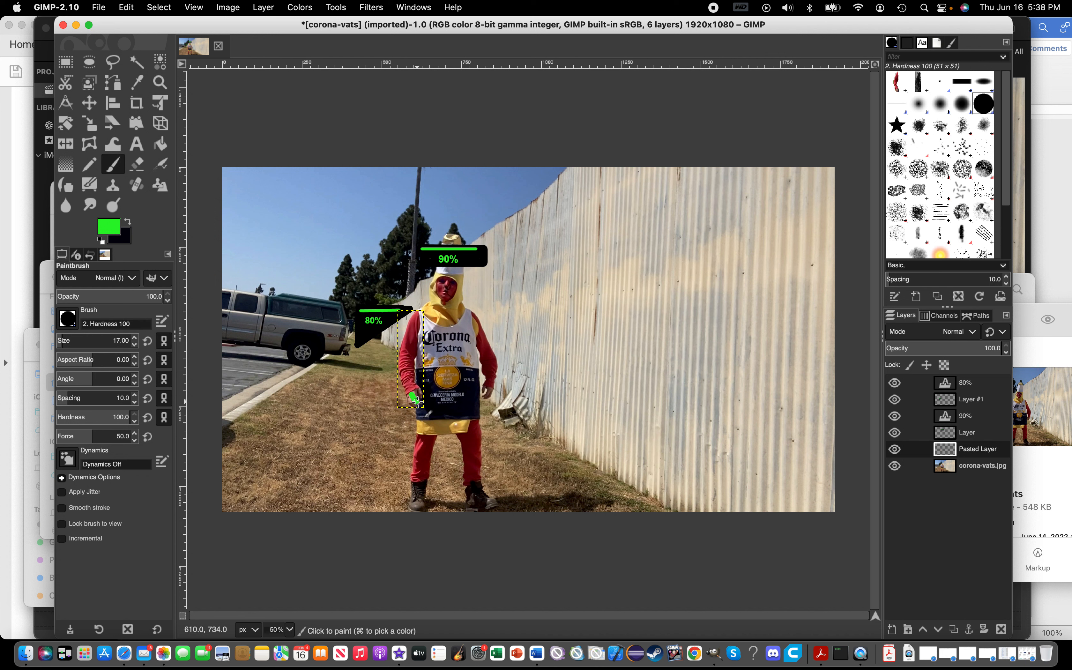
drag(417, 401, 408, 387)
drag(401, 364, 414, 317)
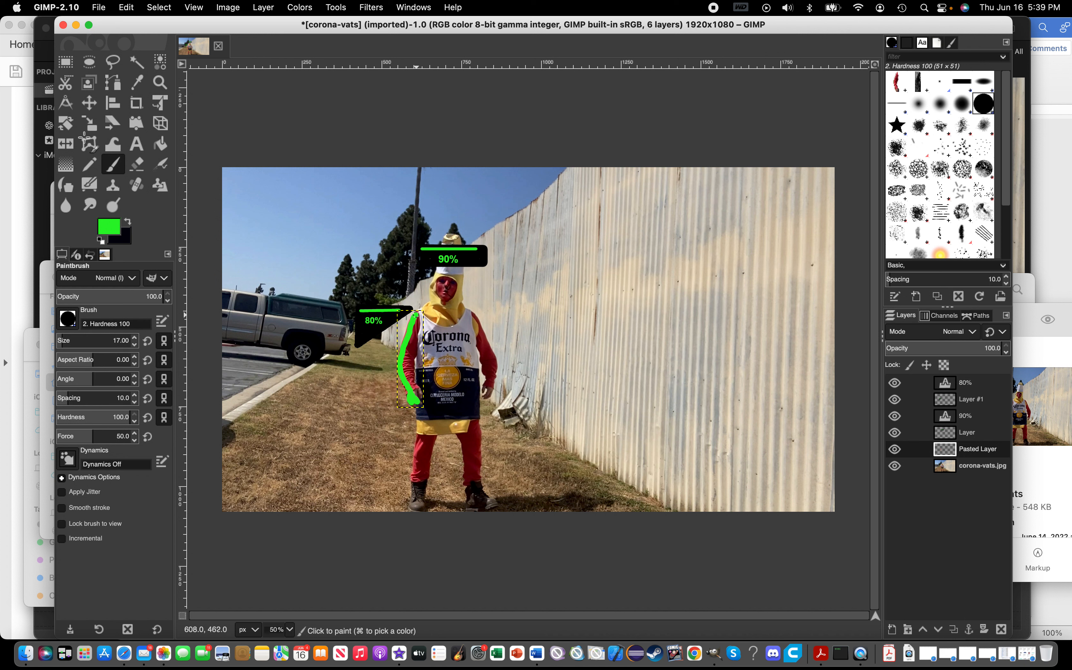
Step: Cover the rest of that arm in green with the Paintbrush at size 20 and set the Pasted Layer's opacity to 50
key(shift+b)
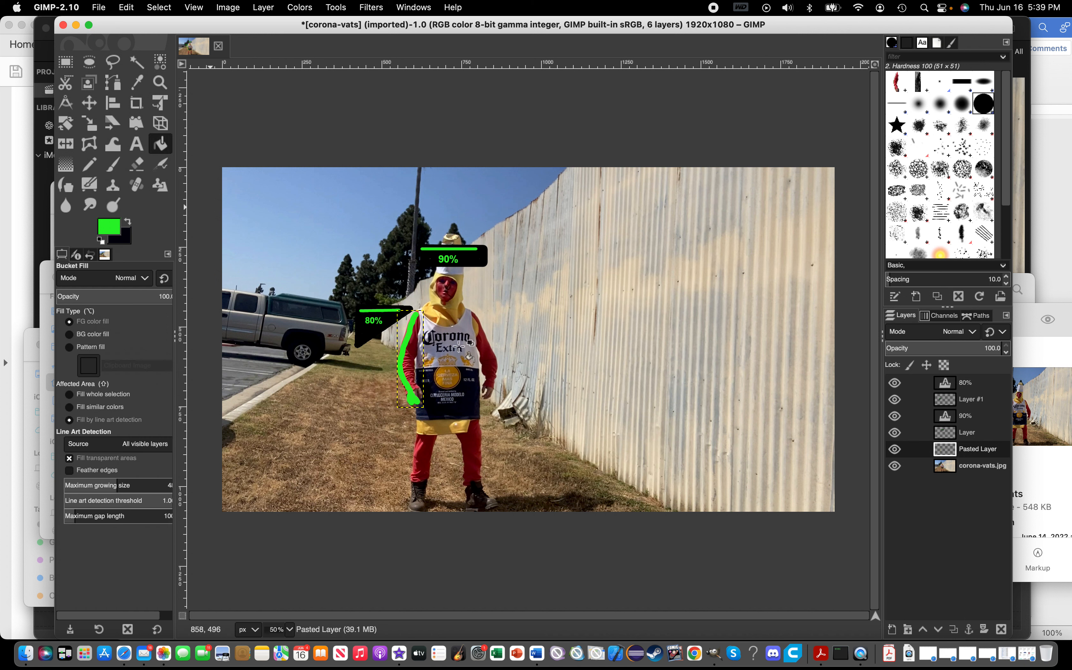
click(413, 324)
click(117, 171)
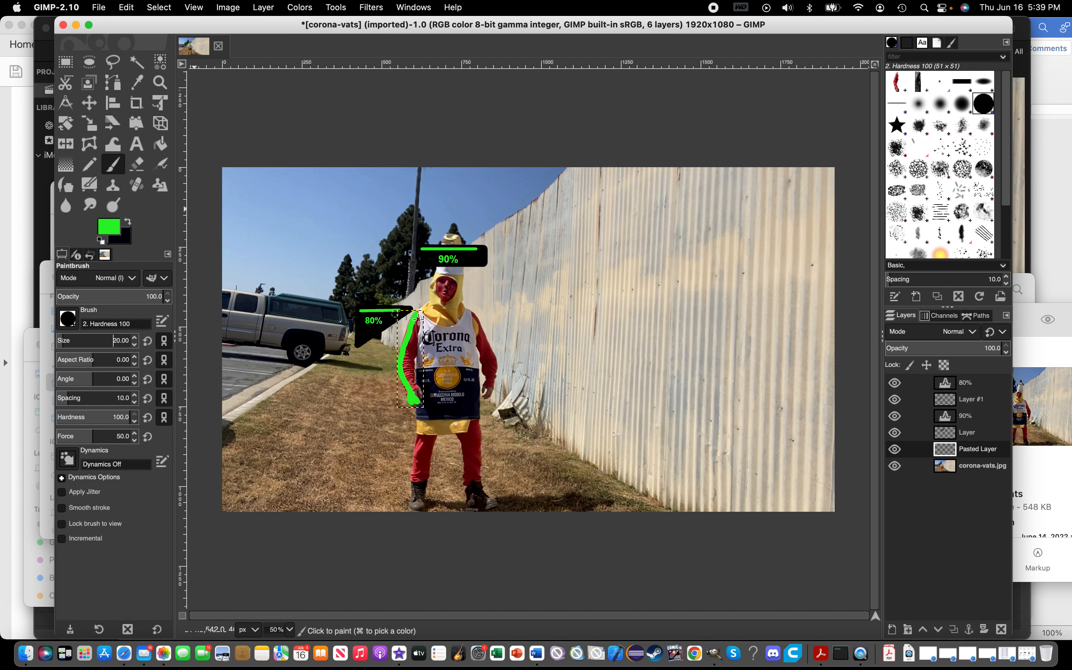
drag(418, 322, 409, 333)
drag(407, 343, 414, 325)
drag(417, 337, 412, 345)
mouse_move(411, 369)
mouse_down()
mouse_move(423, 399)
mouse_move(406, 377)
mouse_move(406, 350)
mouse_up()
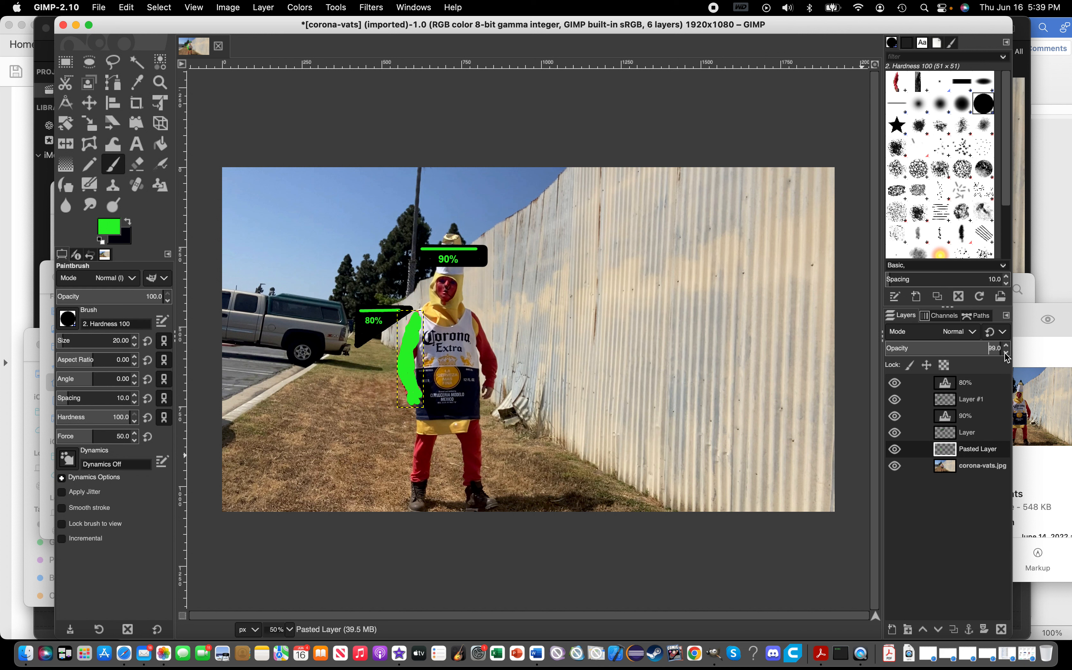
drag(1004, 353, 1005, 353)
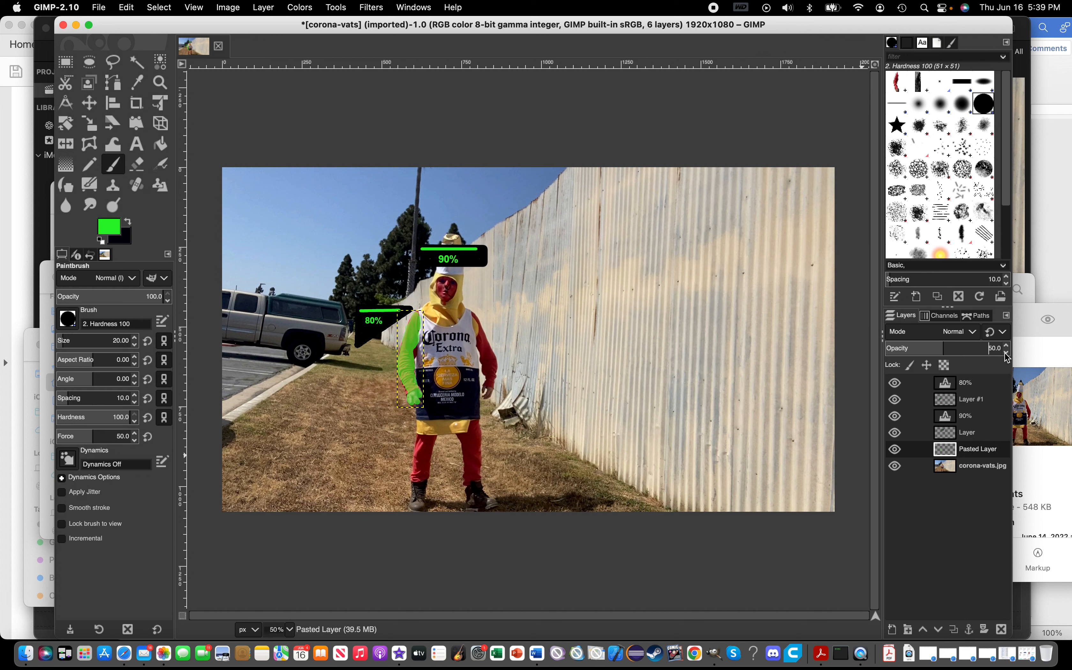
click(110, 6)
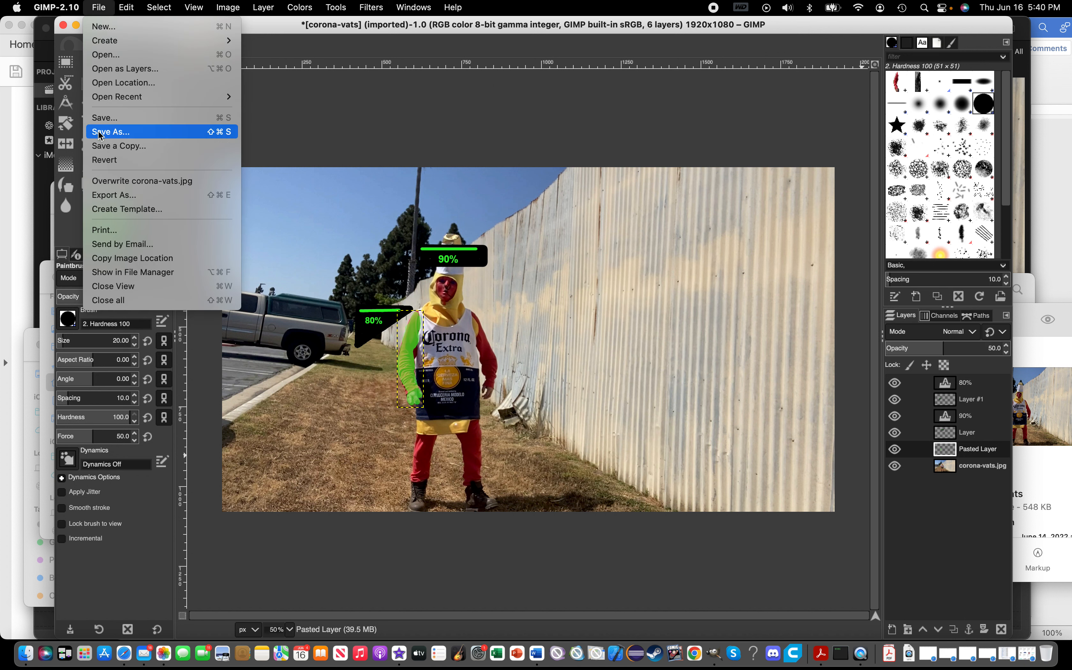
click(111, 196)
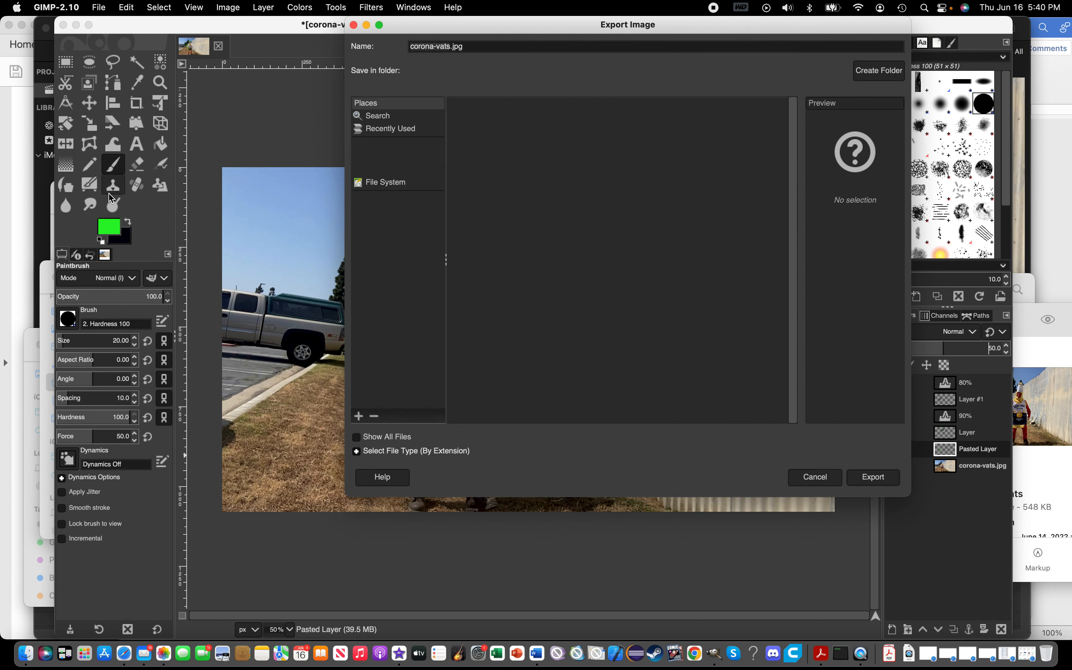
click(718, 288)
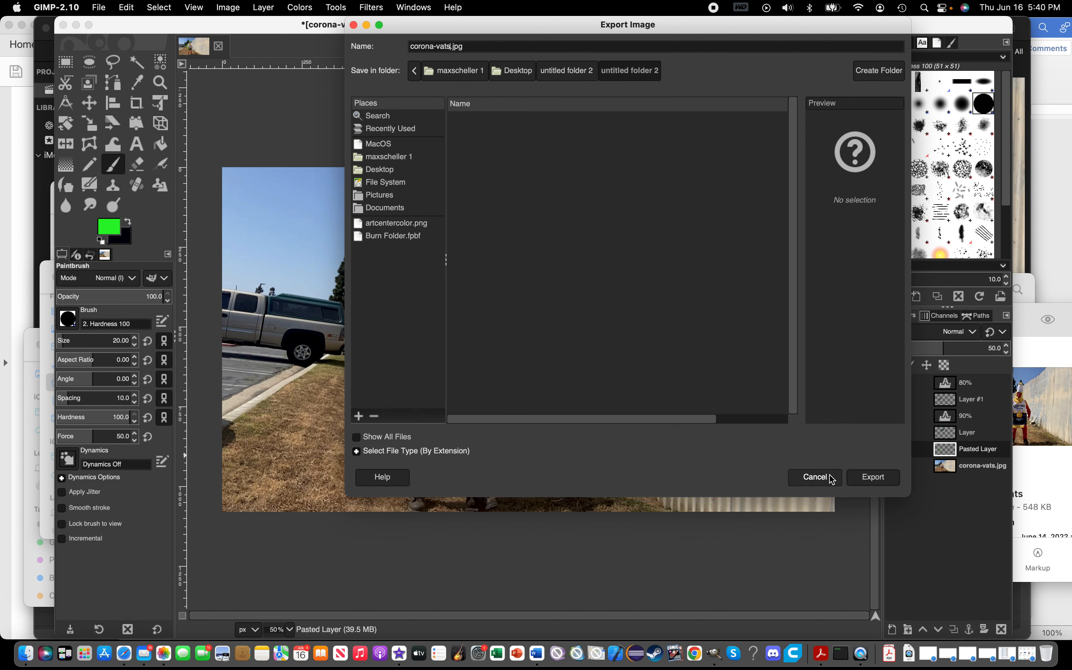
click(816, 477)
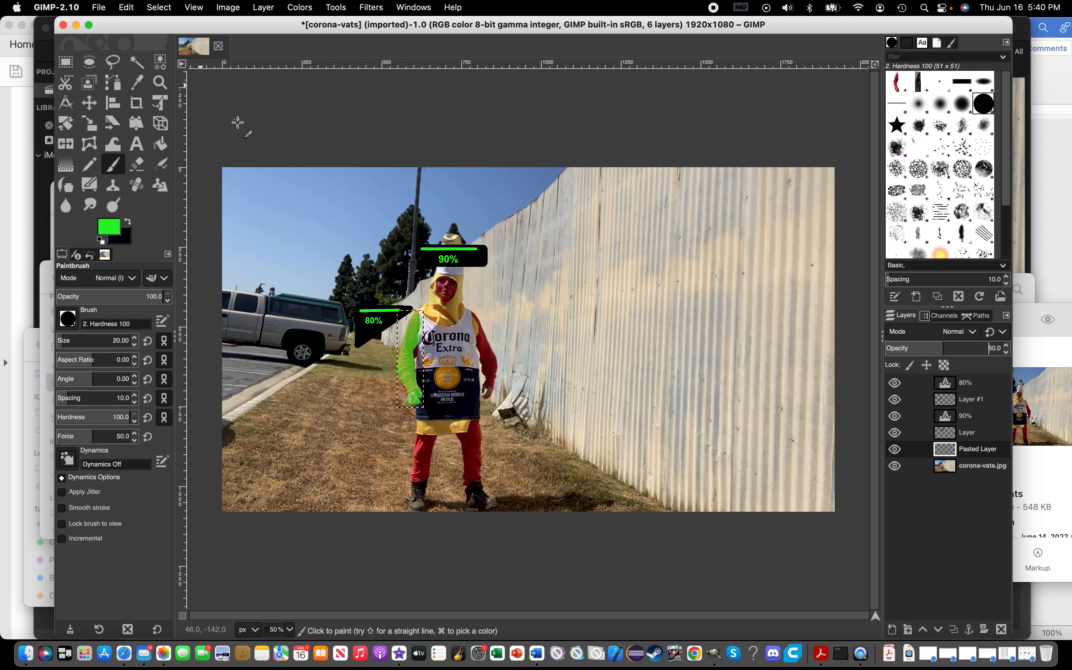
Step: Close the corona-vats image and discard its changes
click(218, 47)
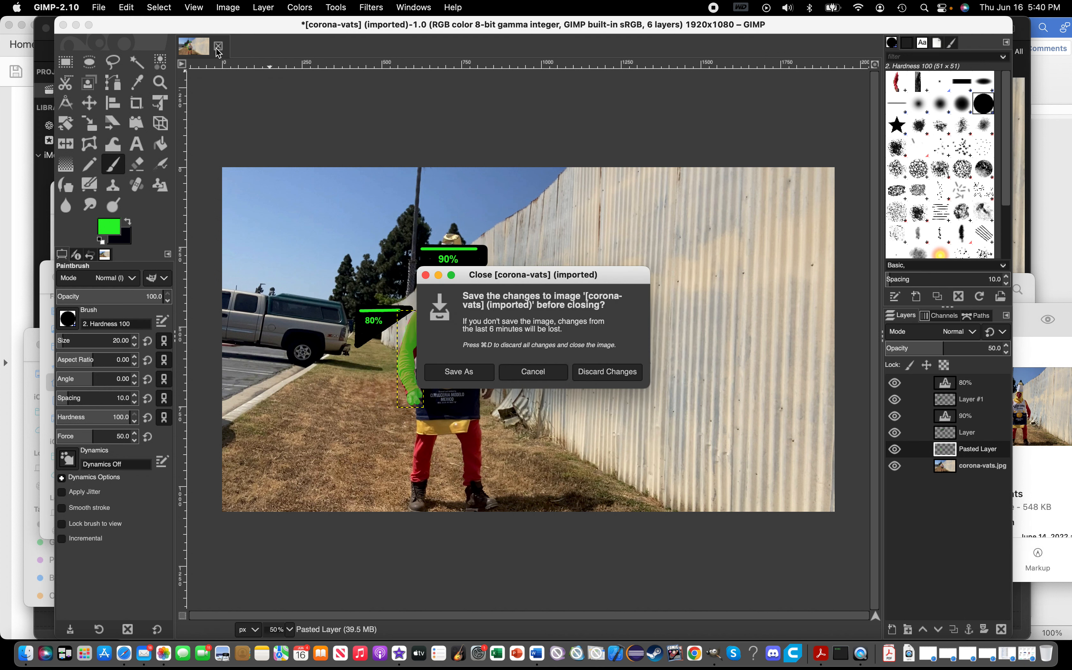
click(615, 376)
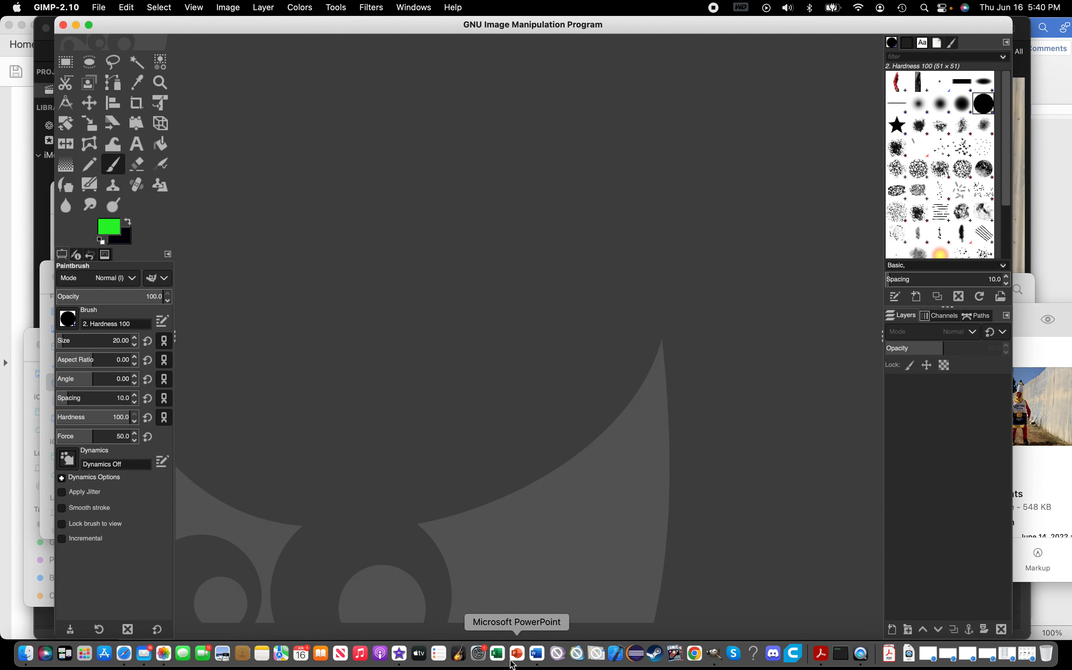
Step: Switch to iMovie, bring up the Finder folder of corona-vats stills, and open corona-vats-3 in Preview to examine its VATS overlay
click(403, 664)
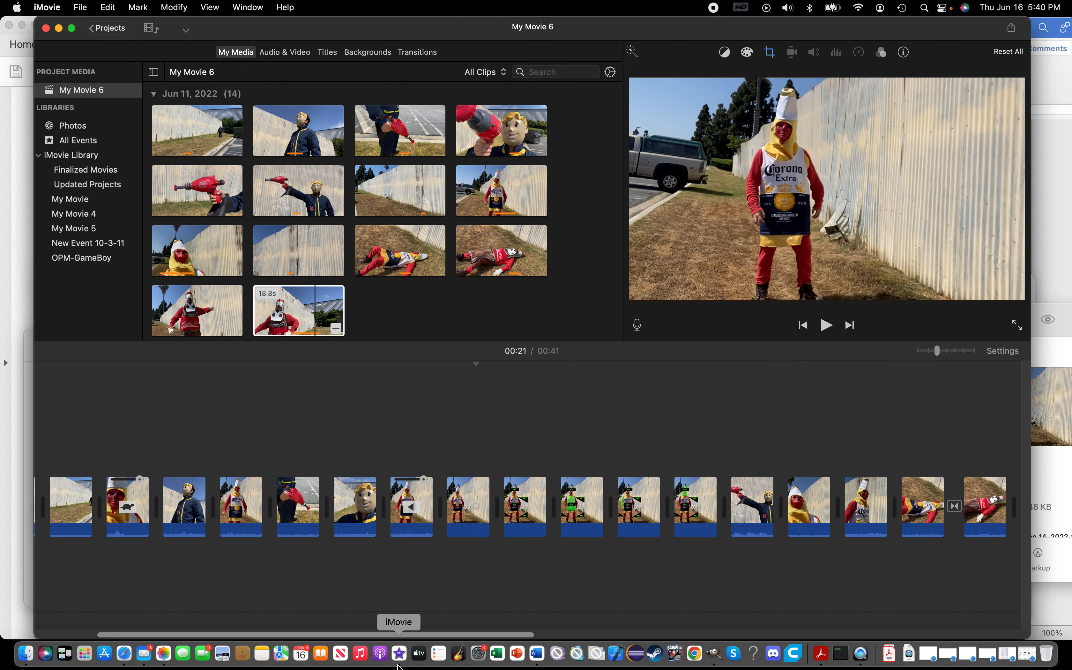
click(1070, 315)
click(913, 376)
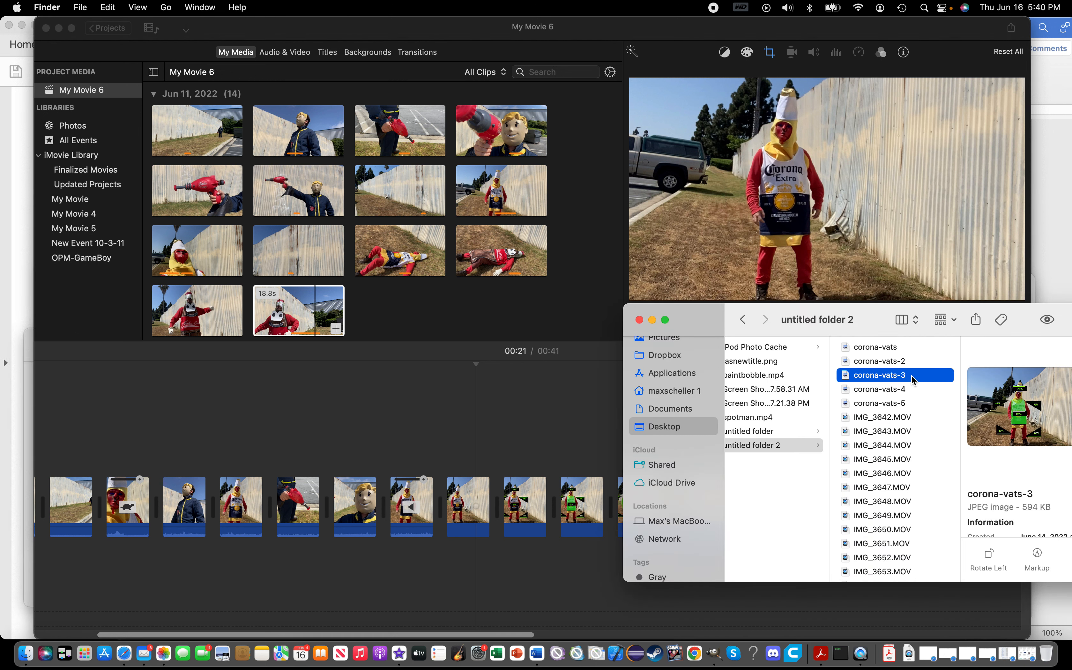
click(912, 361)
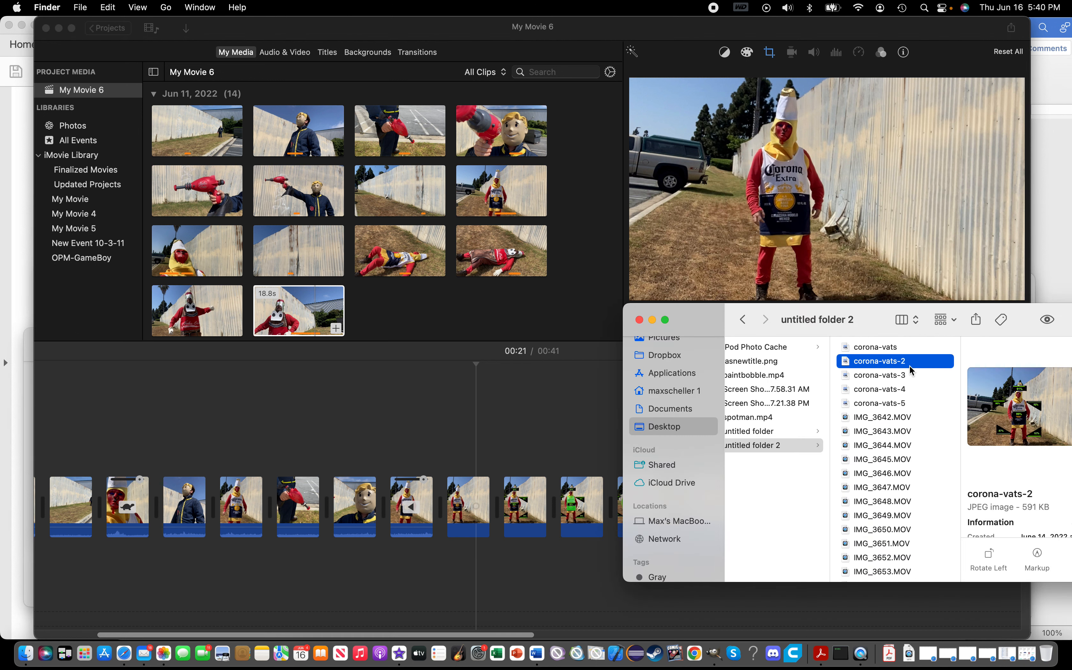
double_click(902, 376)
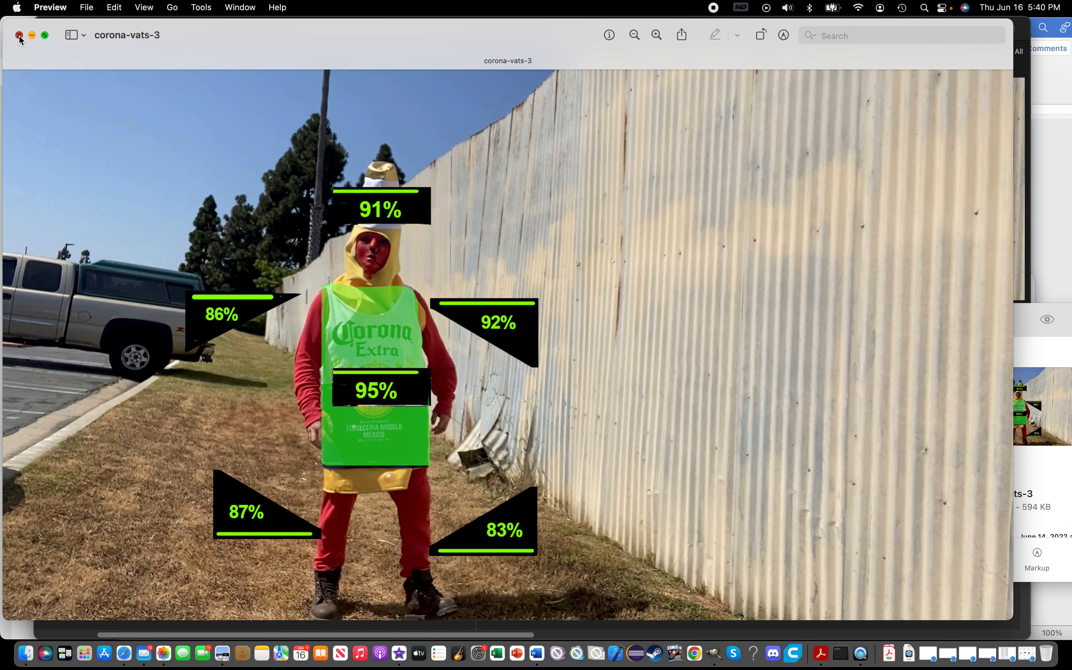
Step: Close the corona-vats-3 image in Preview and switch back to the My Movie 6 timeline in iMovie
click(19, 36)
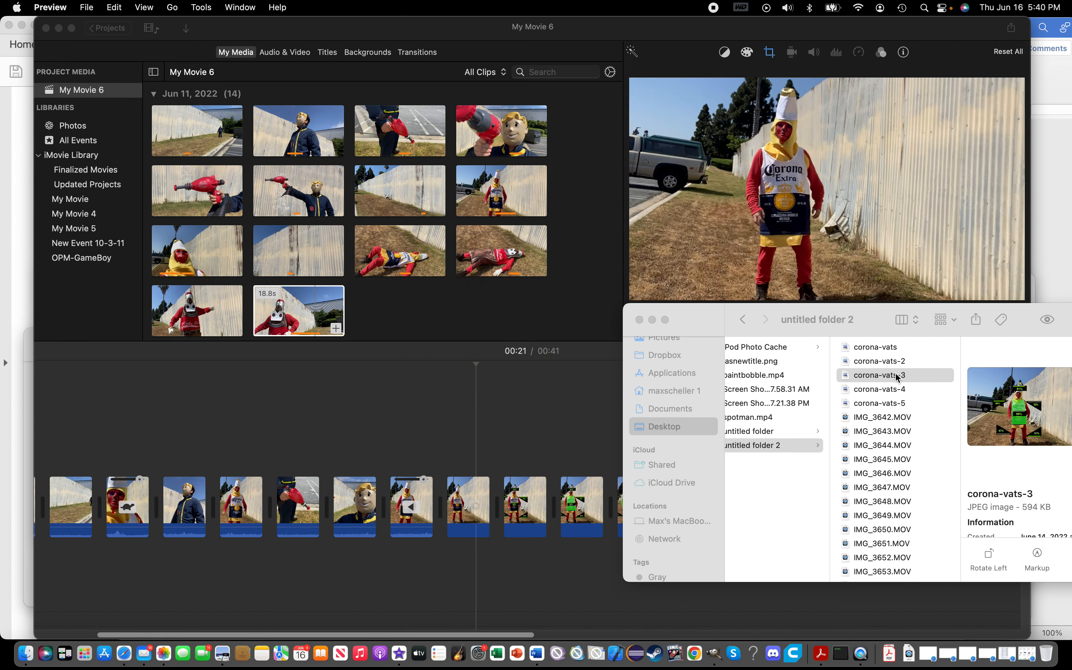
drag(897, 377, 866, 372)
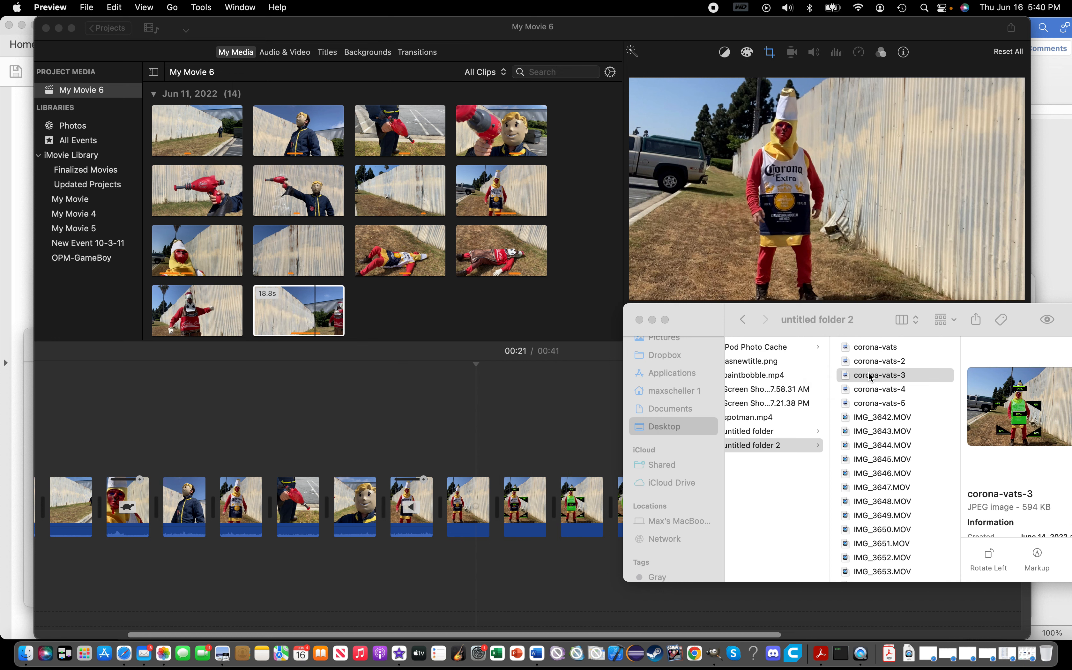
click(419, 598)
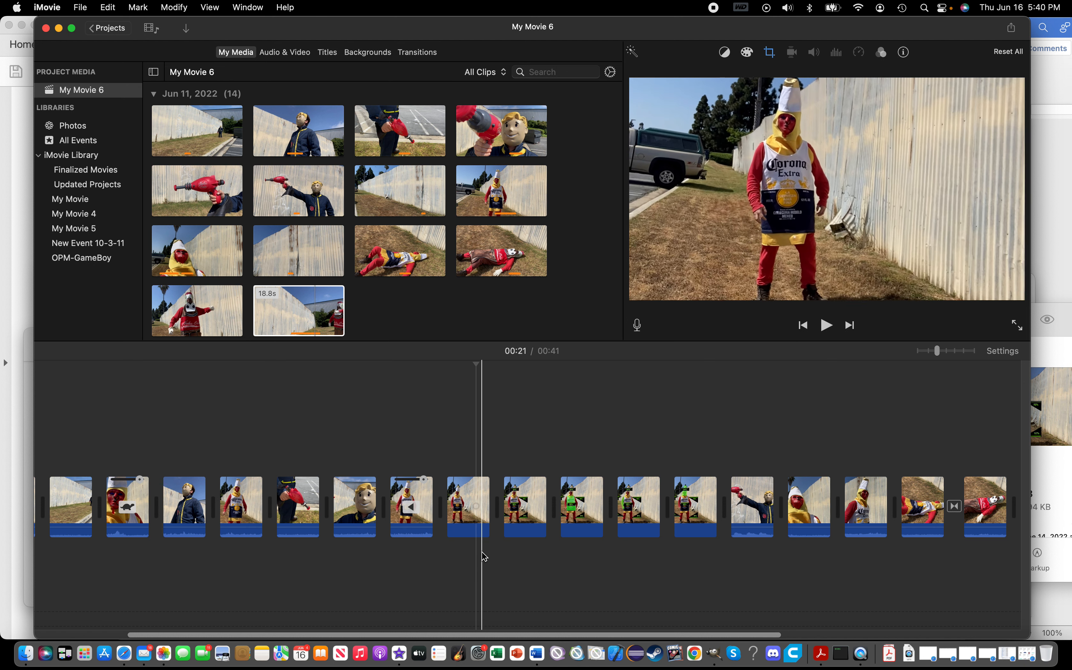
Step: Inspect the Ken Burns start and end frames of the plain Corona still just before the VATS overlay stills, and close the crop view
click(485, 521)
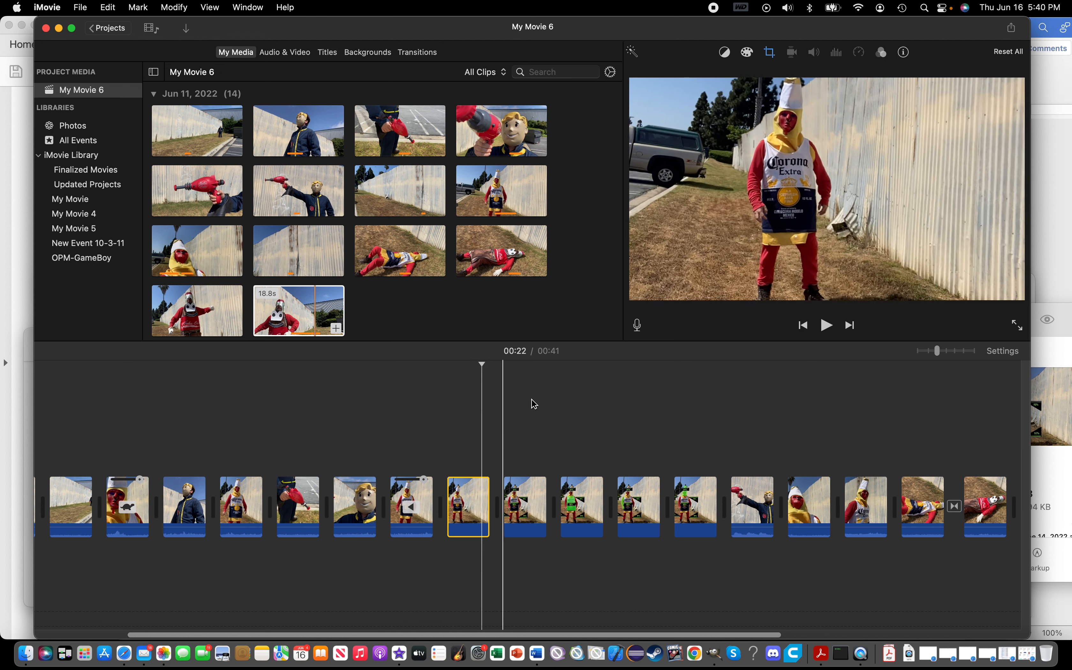
click(769, 52)
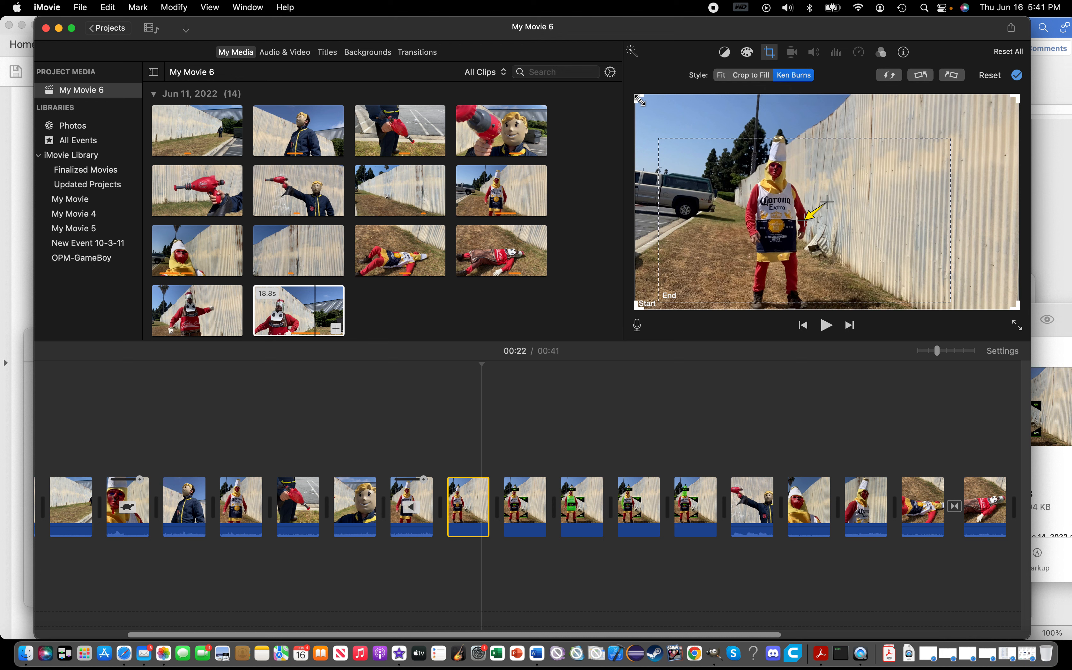
click(705, 173)
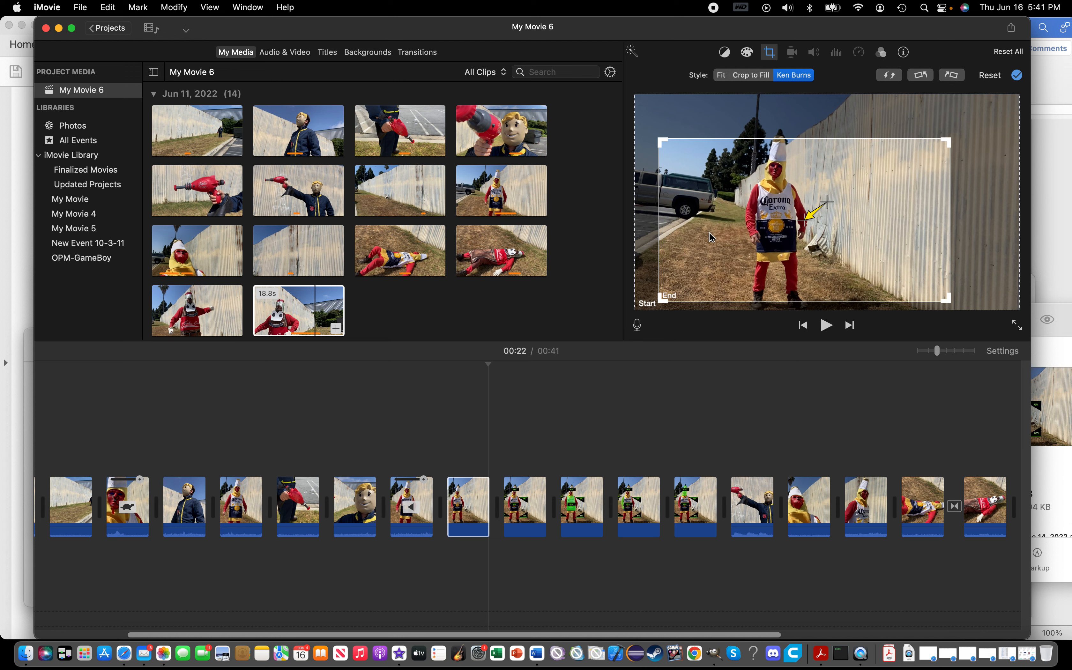
click(502, 462)
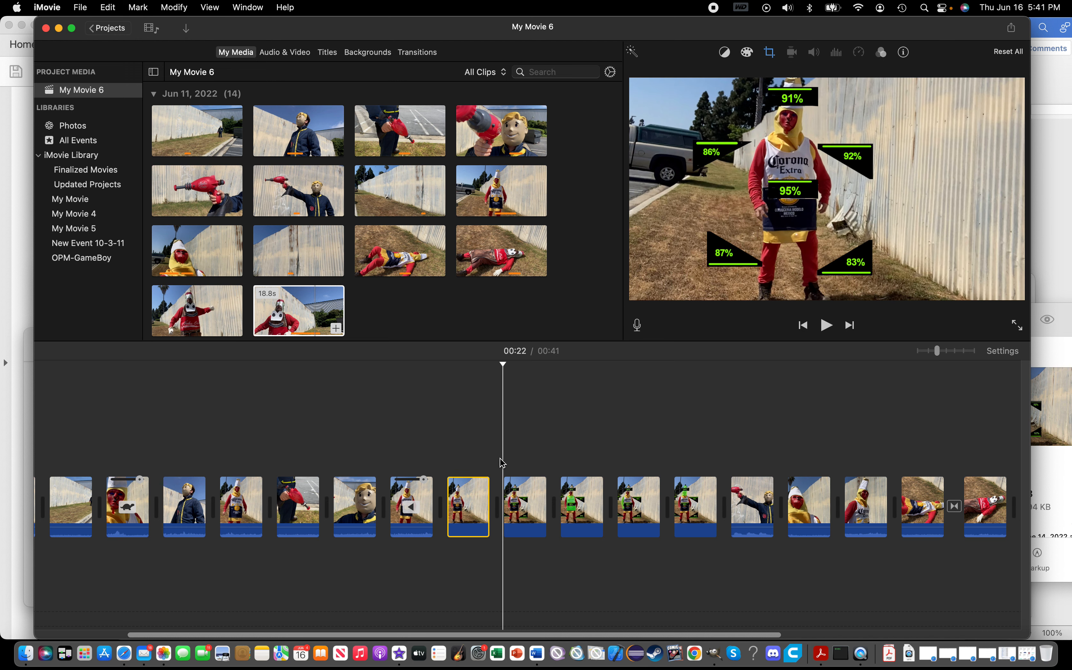
Step: Examine the four VATS overlay stills in timeline order, from the percentage boxes only to the green-tinted torso, arm and head
click(519, 501)
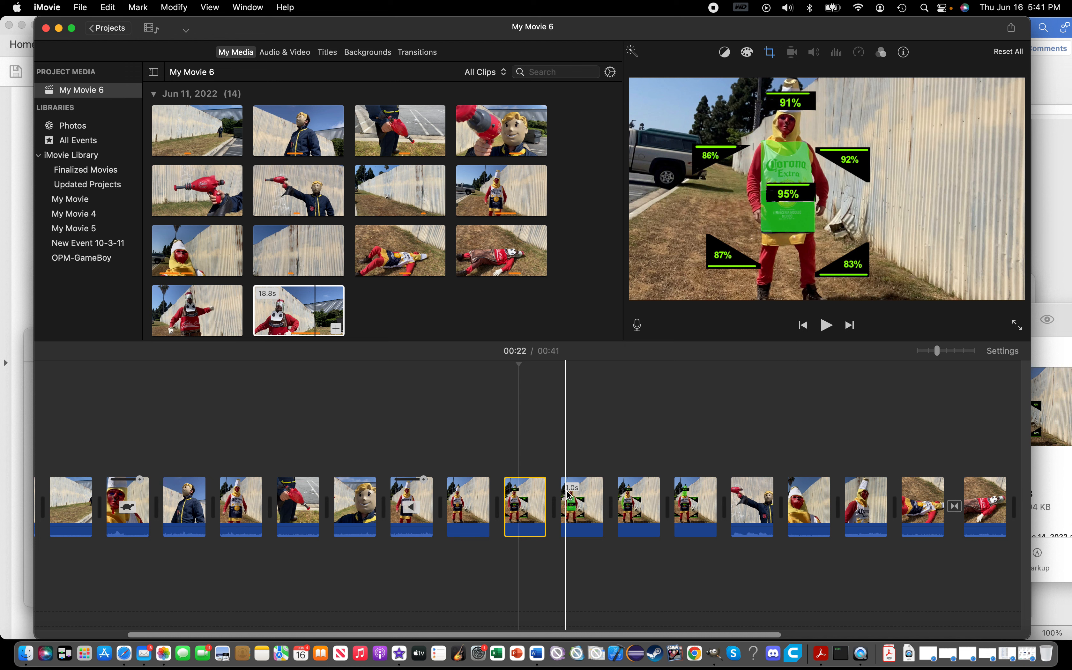
click(576, 495)
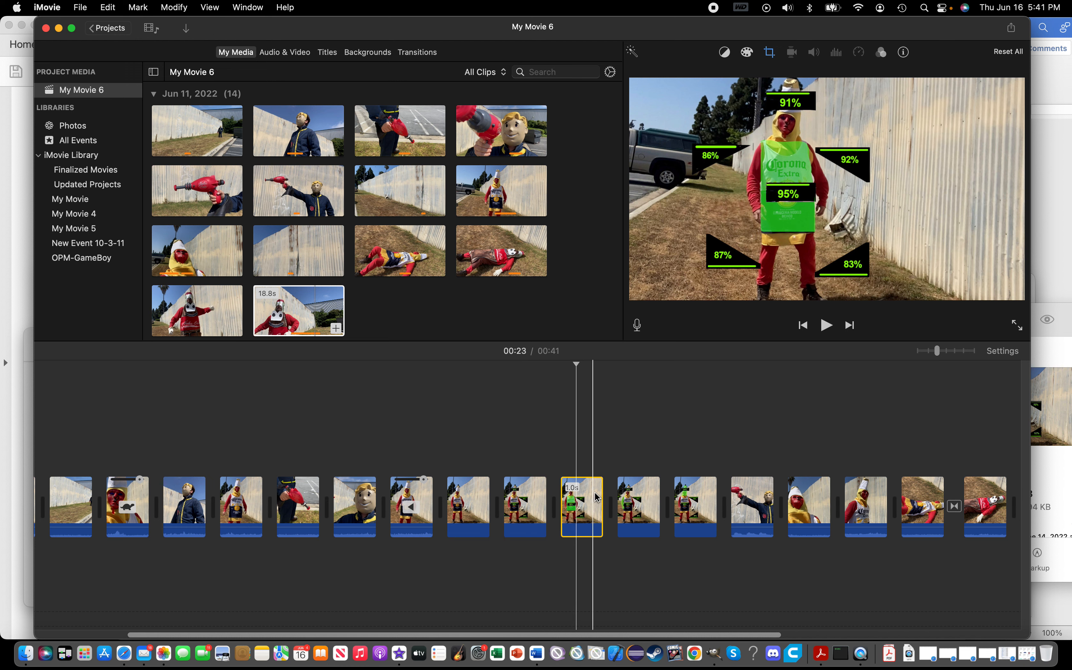
click(627, 501)
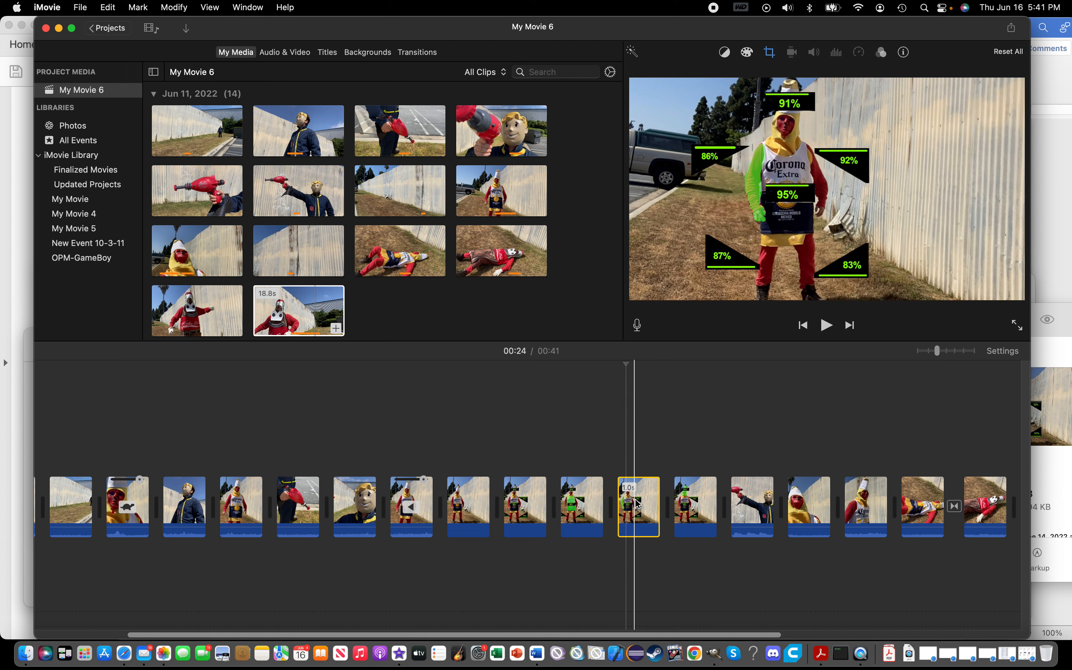
click(697, 503)
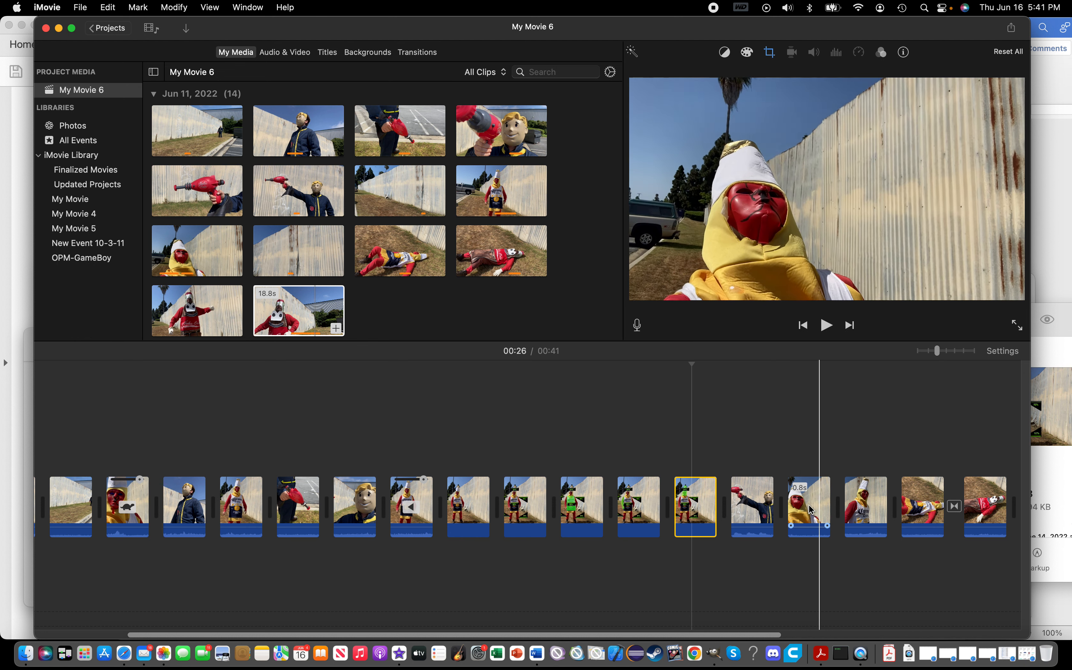
Step: Select the plain Corona still and the four VATS overlay stills together in the timeline to review the sequence, and clear the selection
drag(708, 560, 465, 474)
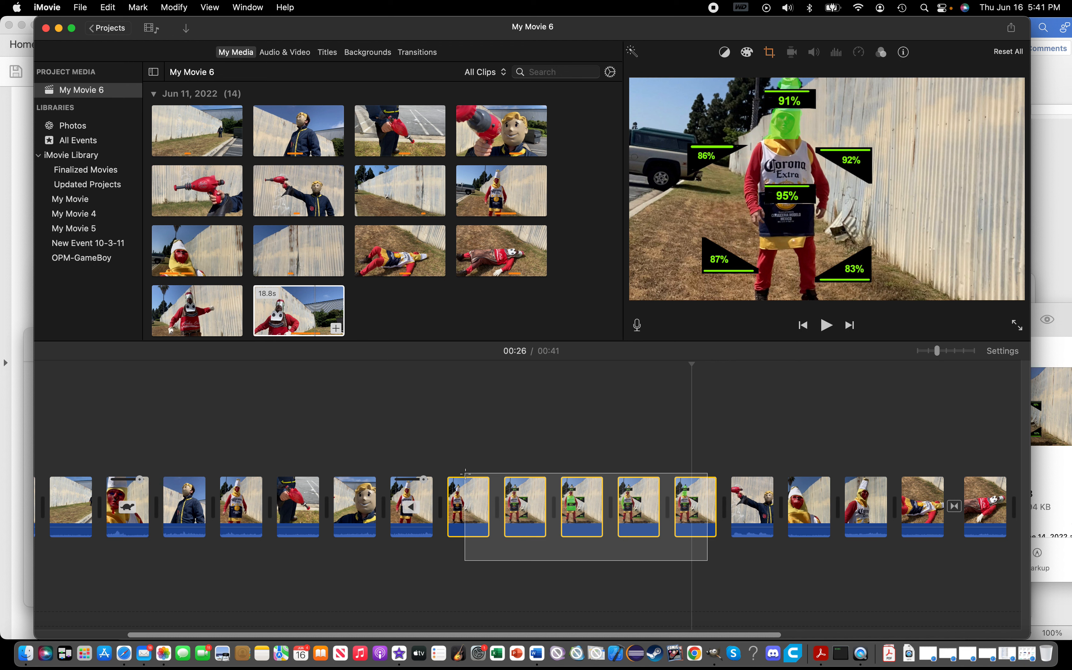
drag(465, 473, 466, 474)
click(478, 466)
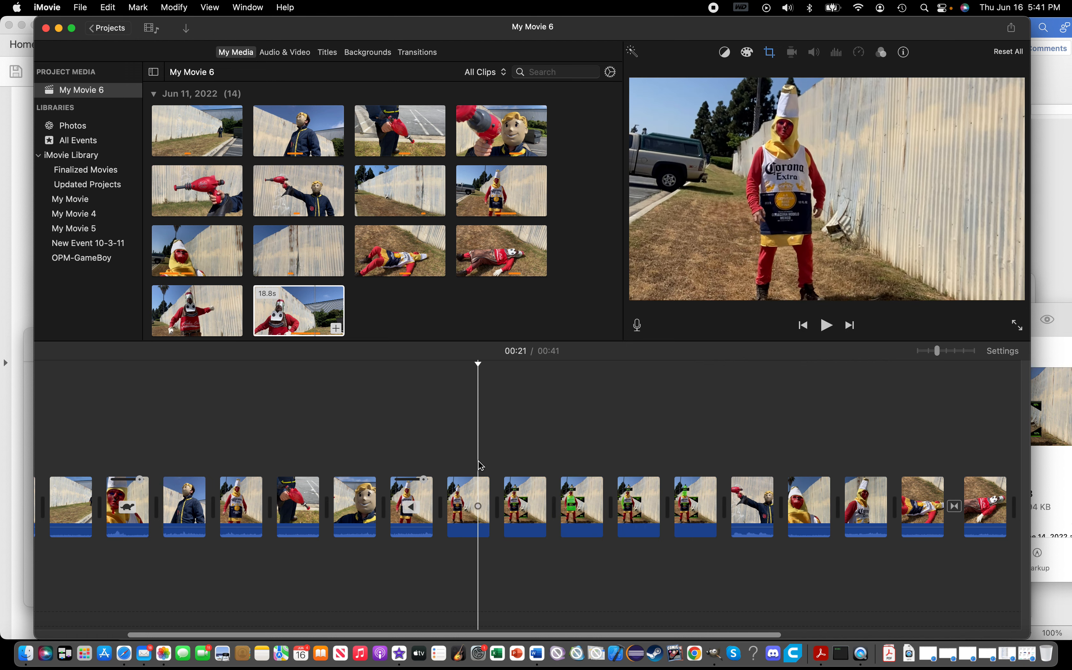
drag(459, 458, 710, 503)
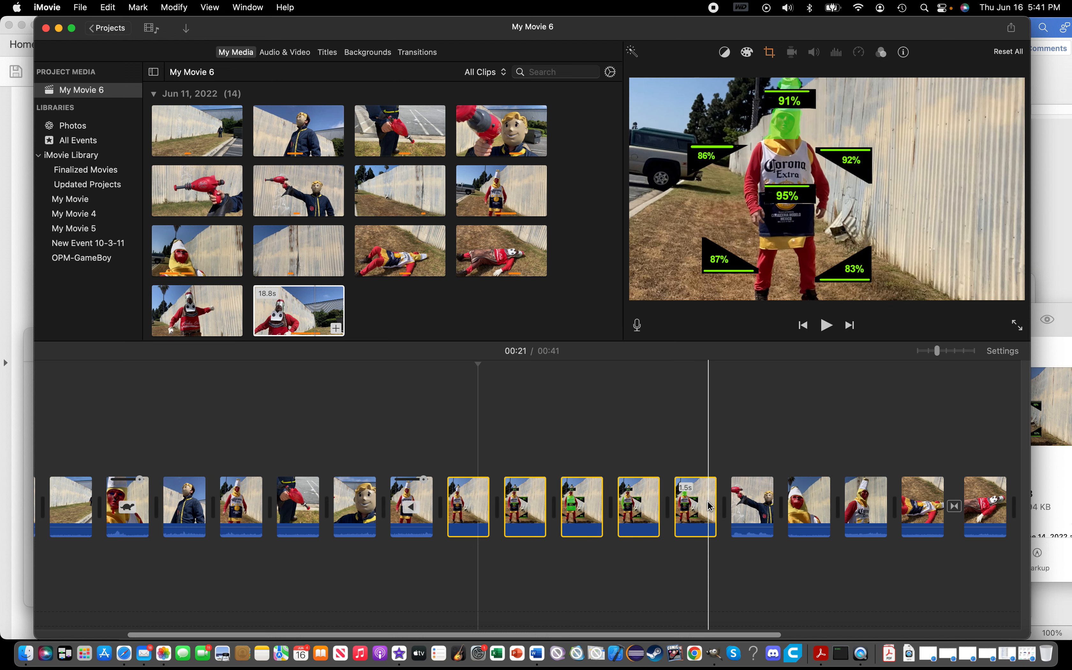
click(687, 456)
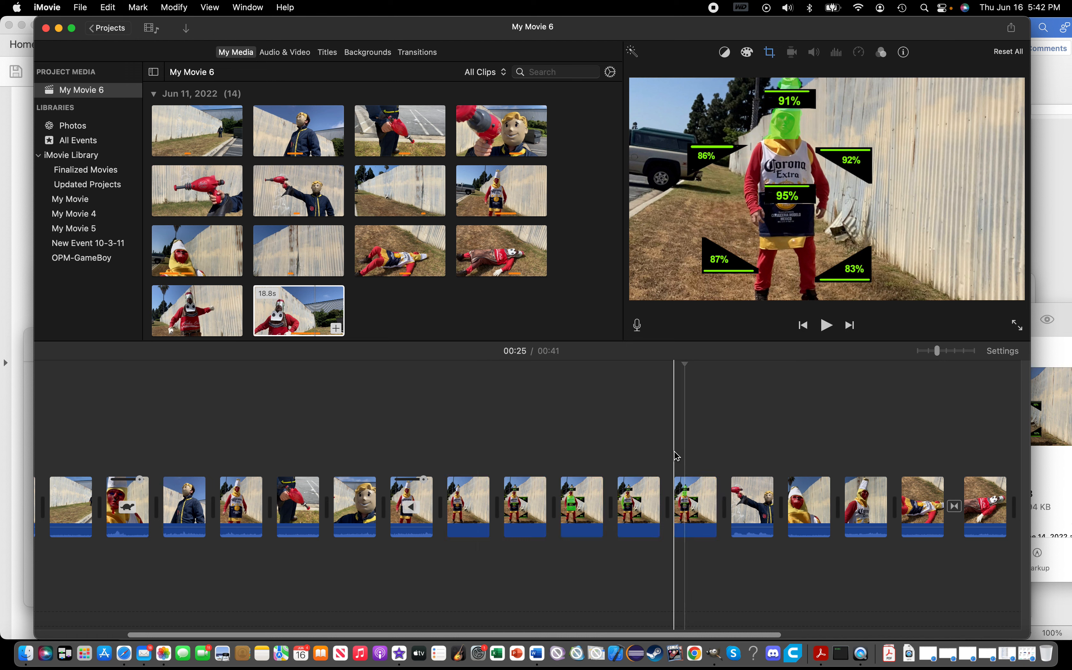